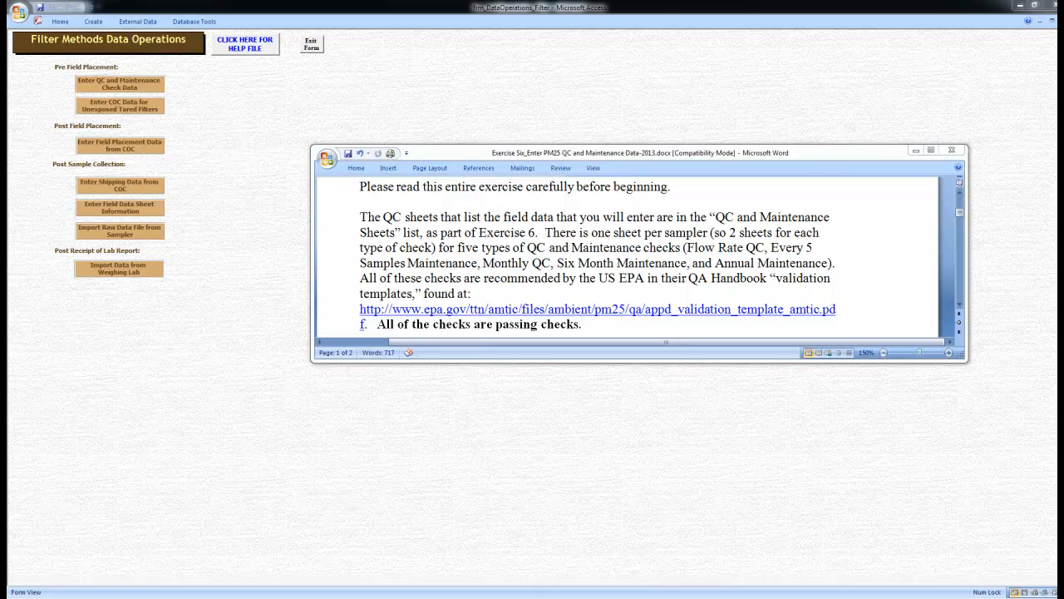
Step: Bring up the Exercise 6 folder and open its QC And Maintenance Sheets-PM25 subfolder
{"action": "left_click_drag", "start_coordinate": [1063, 274], "coordinate": [692, 95]}
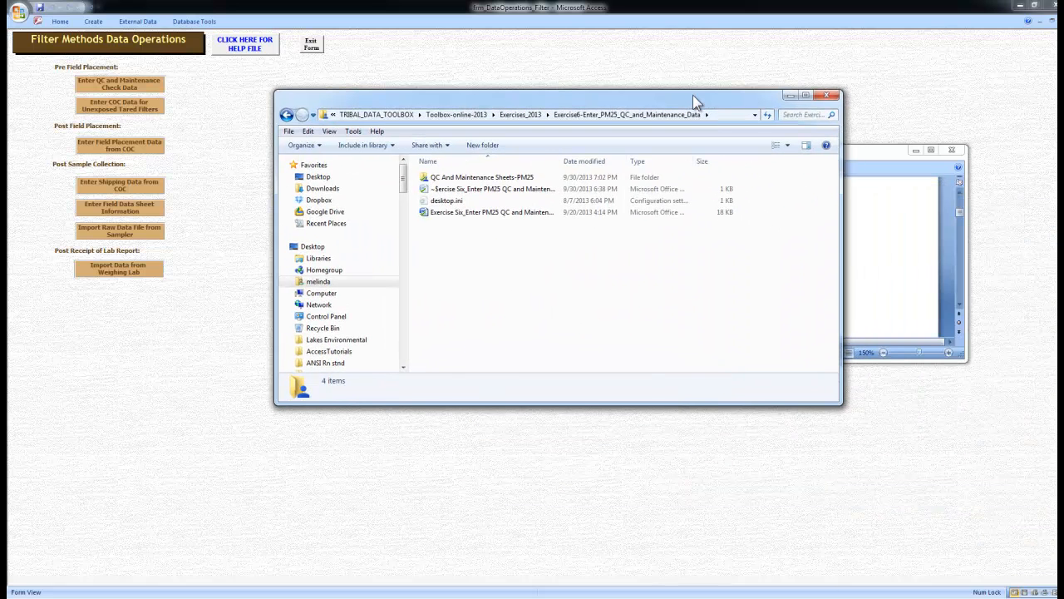
{"action": "left_click", "coordinate": [496, 212]}
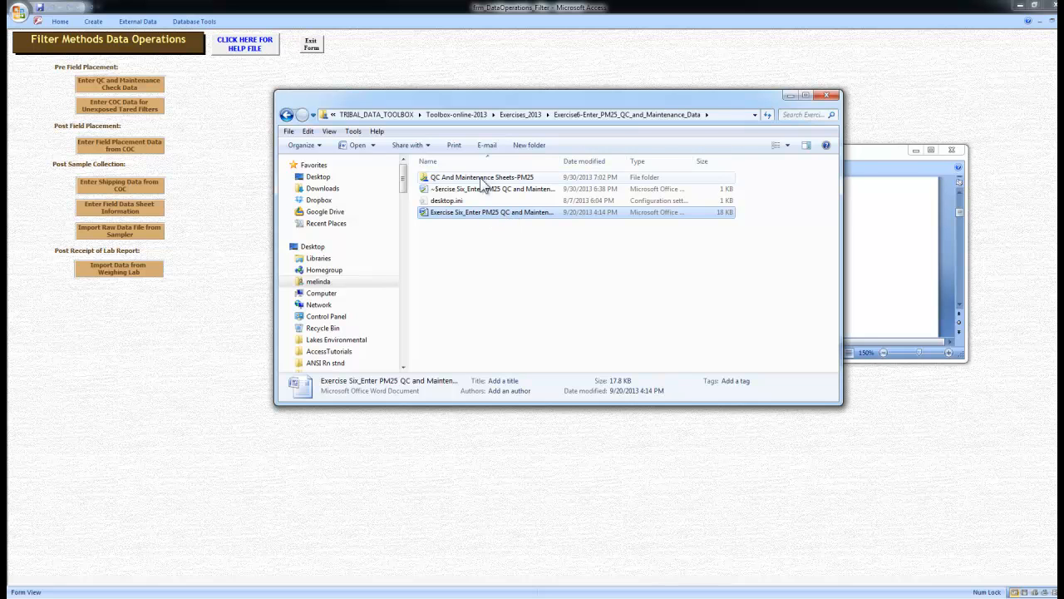
{"action": "double_click", "coordinate": [482, 178]}
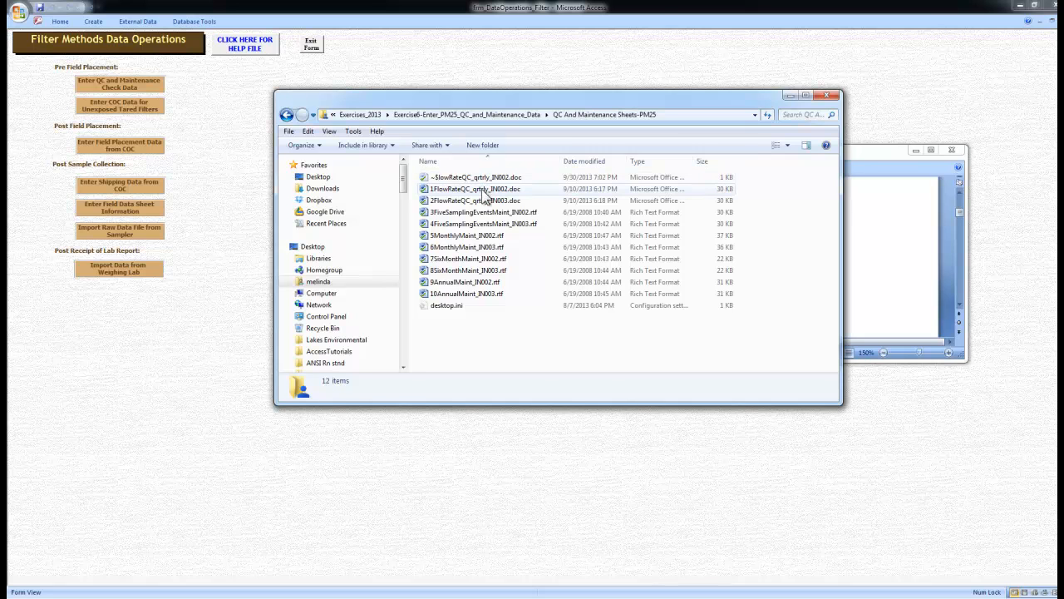
Step: Look through the numbered QC and maintenance sheet files for both samplers, from flow rate to annual maintenance
{"action": "left_click", "coordinate": [484, 191]}
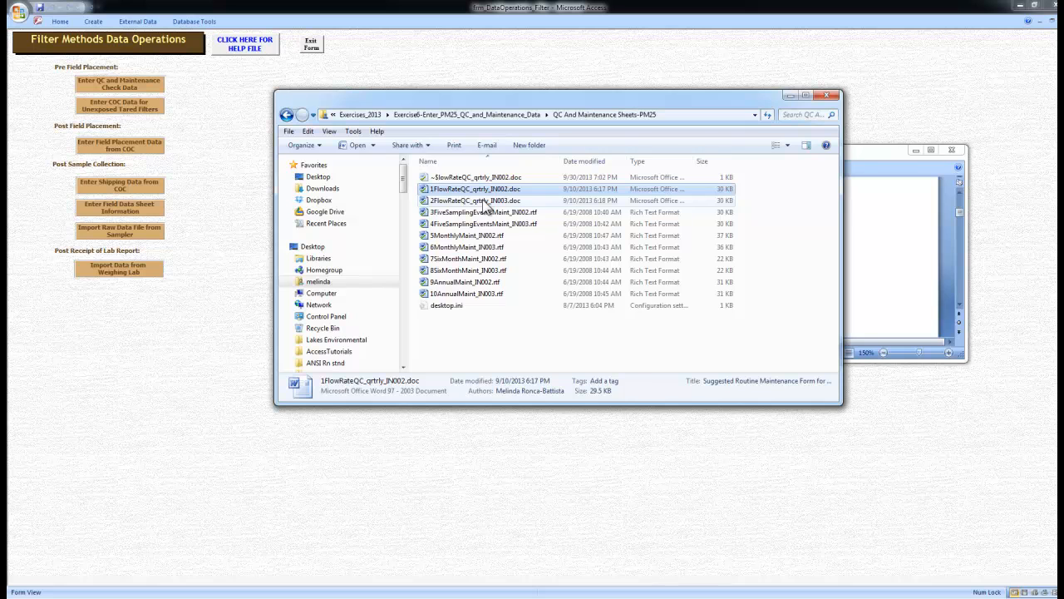
{"action": "left_click", "coordinate": [487, 202]}
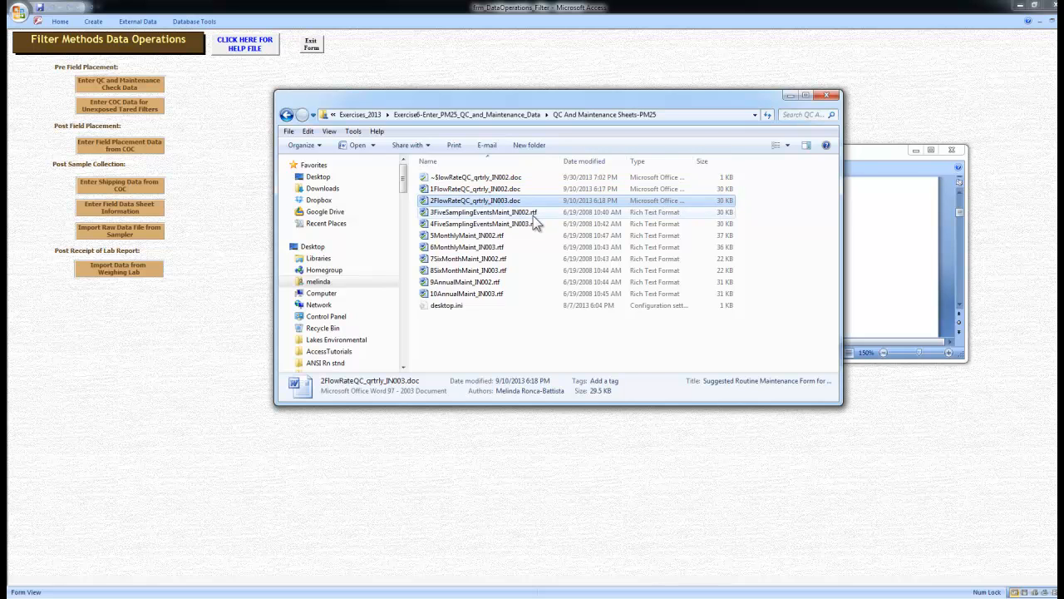
{"action": "left_click", "coordinate": [534, 214]}
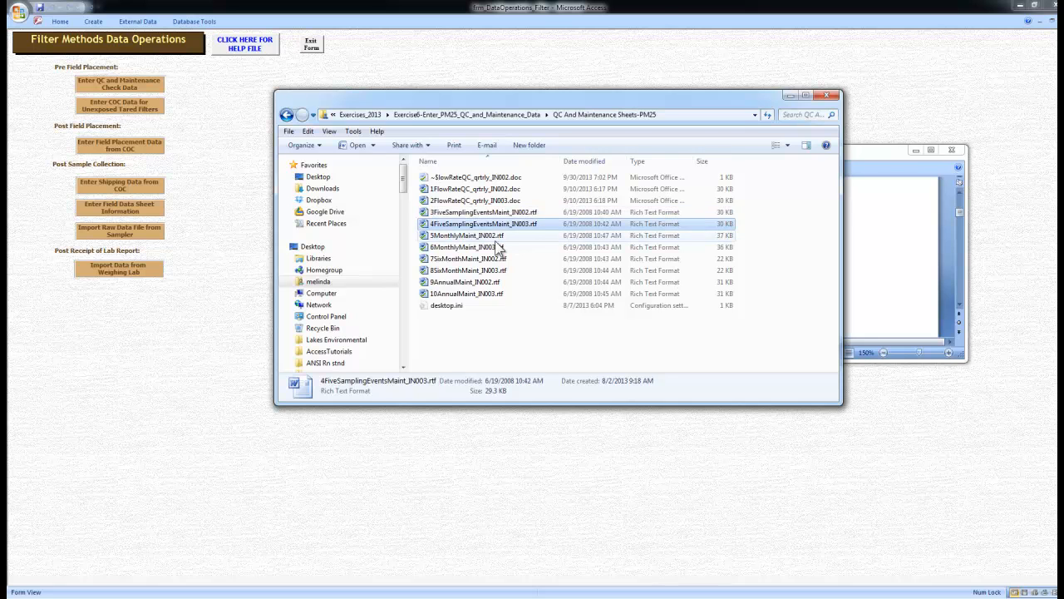
{"action": "left_click", "coordinate": [496, 239]}
{"action": "left_click", "coordinate": [499, 247]}
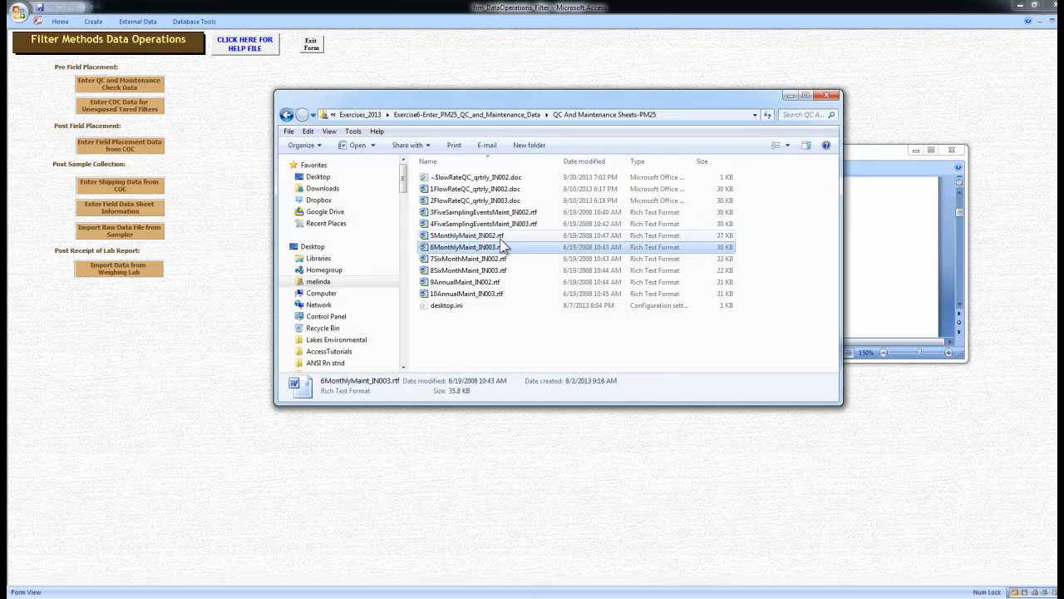
{"action": "left_click", "coordinate": [501, 260]}
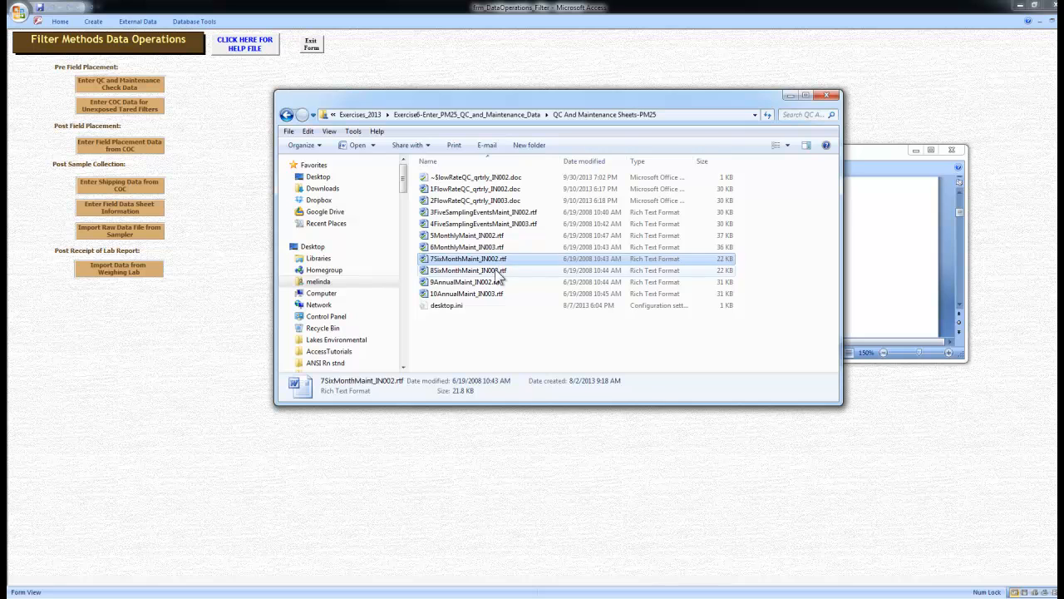
{"action": "left_click", "coordinate": [499, 271]}
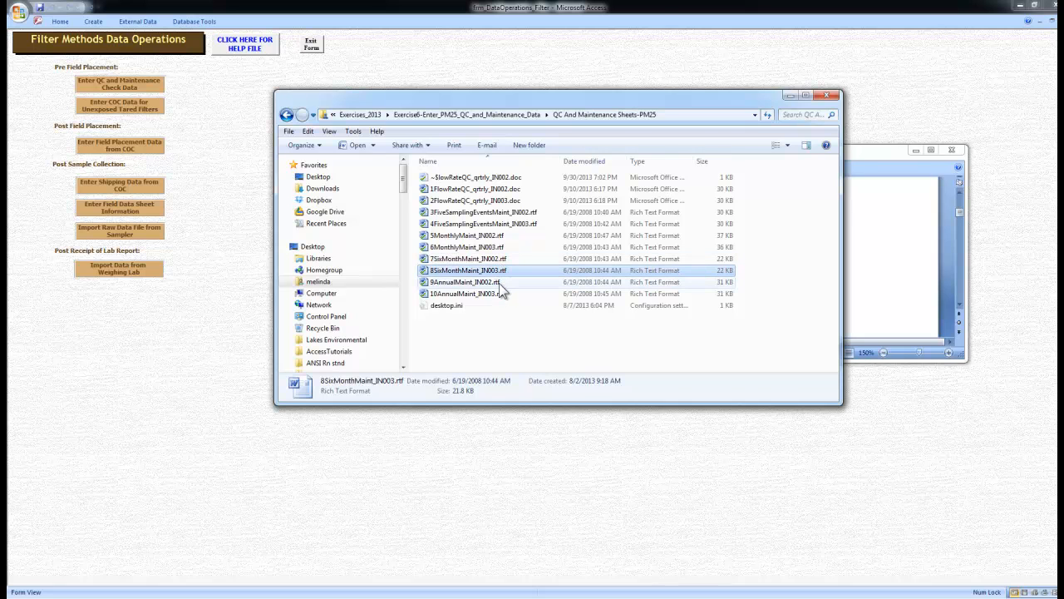
{"action": "left_click", "coordinate": [497, 283]}
{"action": "left_click", "coordinate": [497, 295]}
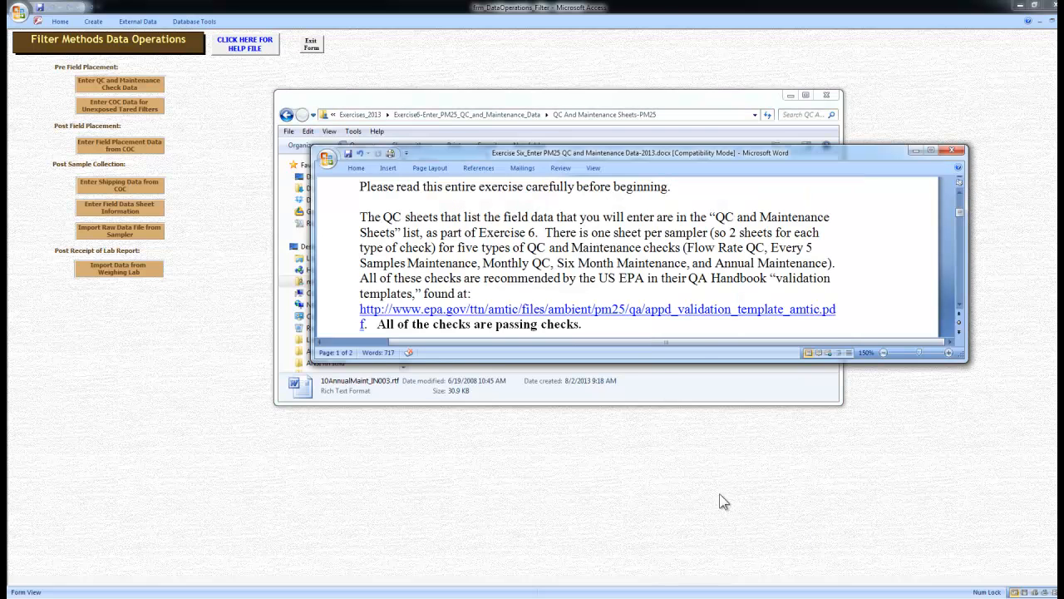
Step: Enlarge the Exercise Six document in Word and read the directions through the end of its first page
{"action": "left_click", "coordinate": [931, 150]}
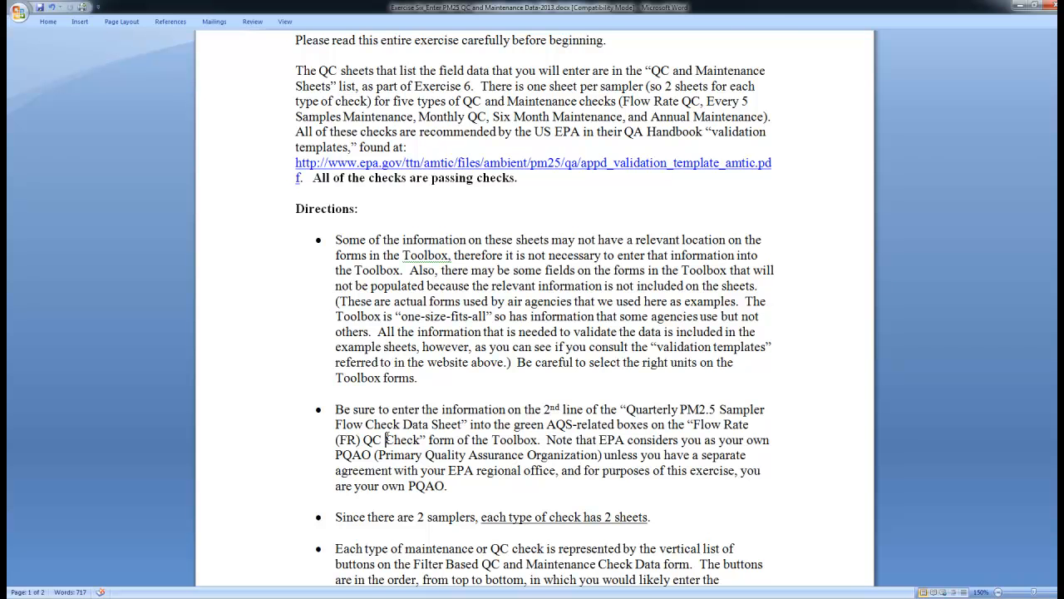
{"action": "scroll", "coordinate": [391, 434], "scroll_direction": "down", "scroll_amount": 1}
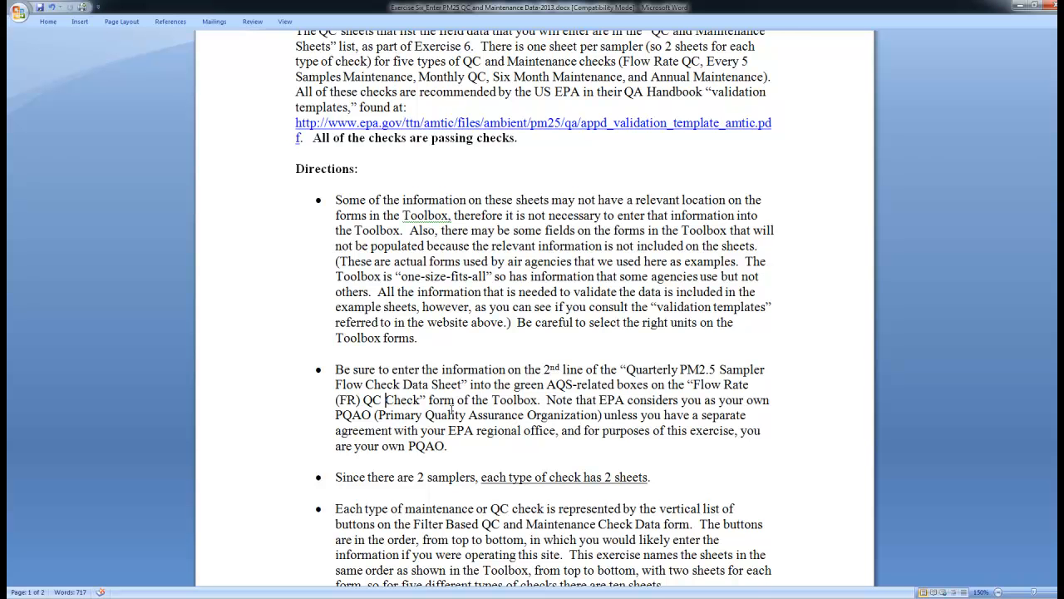
{"action": "scroll", "coordinate": [447, 403], "scroll_direction": "down", "scroll_amount": 1}
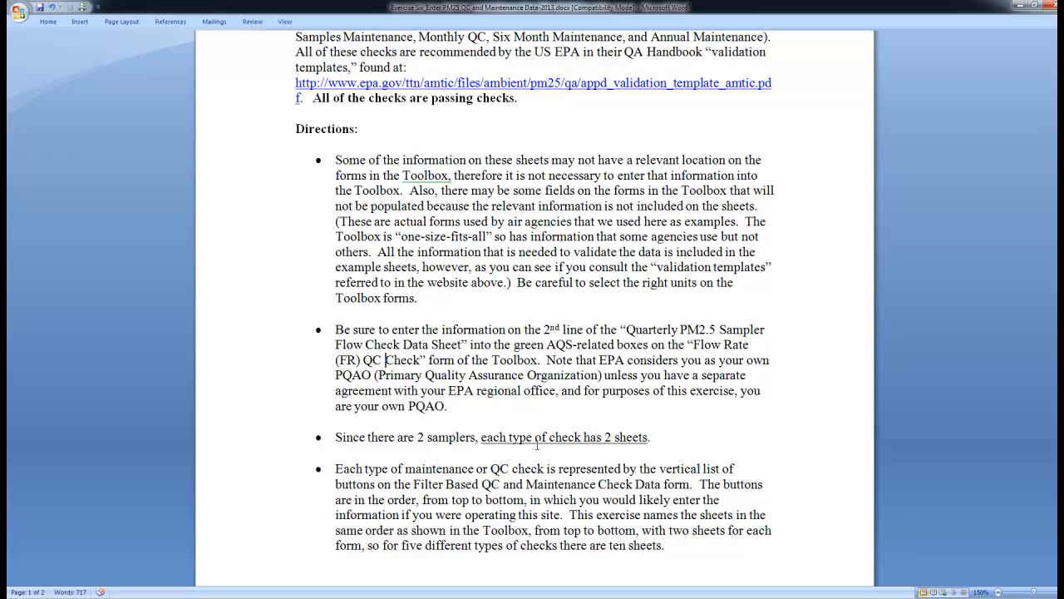
{"action": "scroll", "coordinate": [537, 449], "scroll_direction": "down", "scroll_amount": 1}
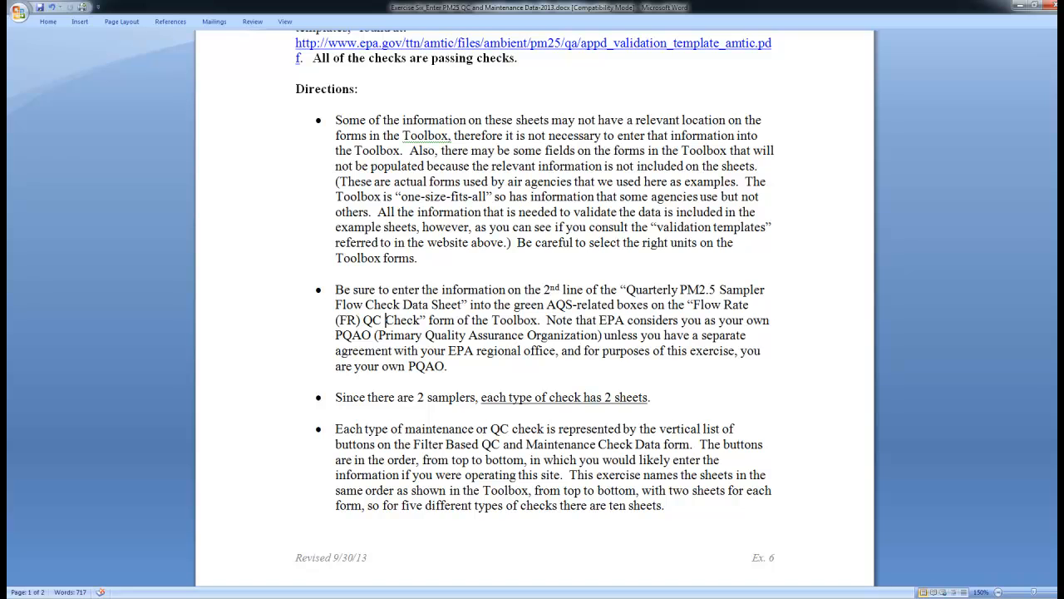
Step: Switch to Access, open the QC and maintenance check data form, and compare its check types with the PM25 sheet files
{"action": "key", "text": "alt+Tab"}
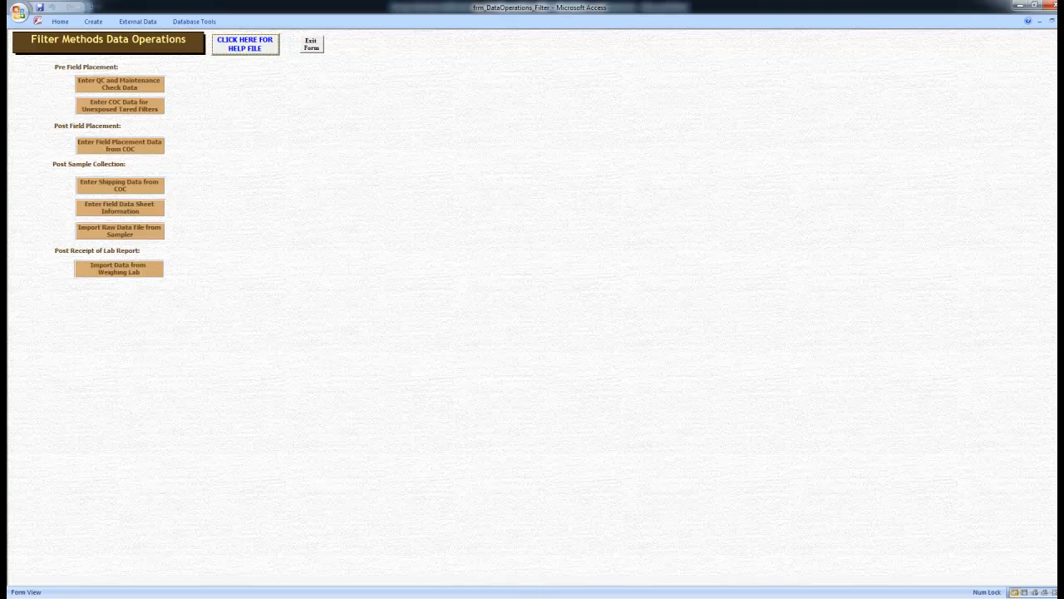
{"action": "left_click", "coordinate": [97, 91]}
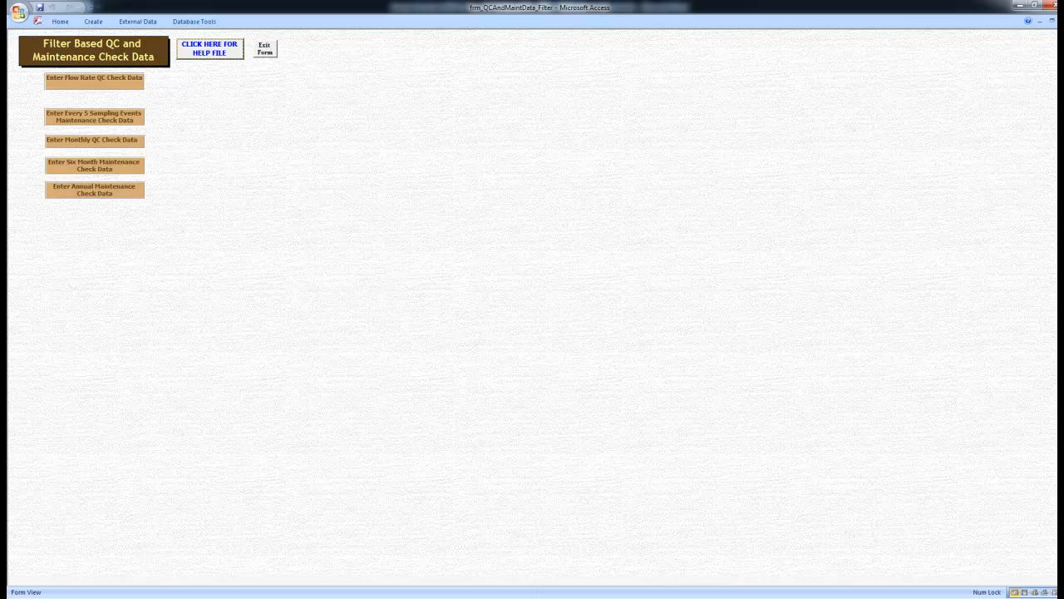
{"action": "key", "text": "alt+Tab"}
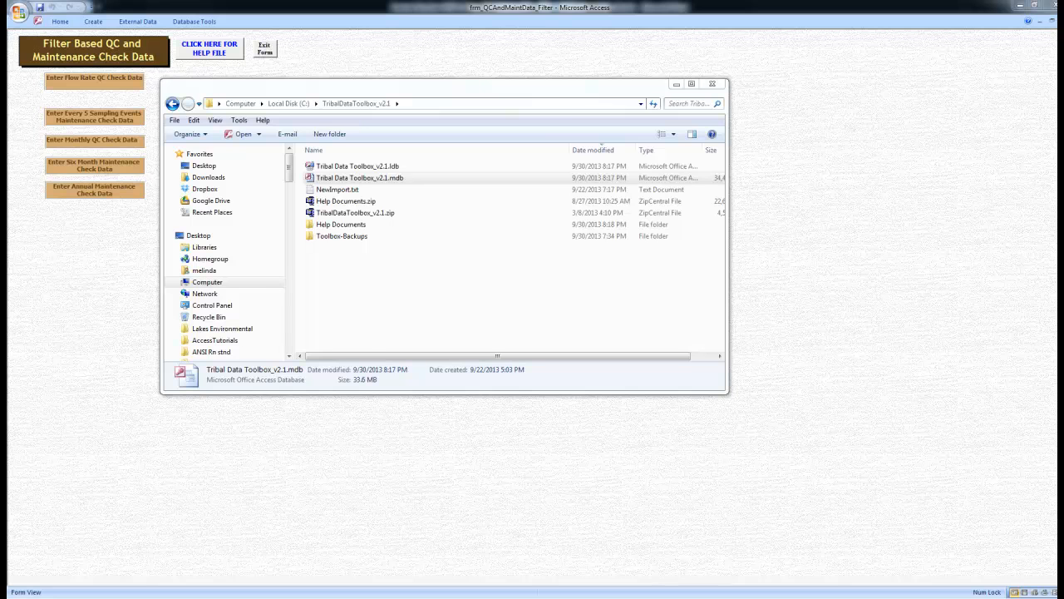
{"action": "key", "text": "alt+Tab"}
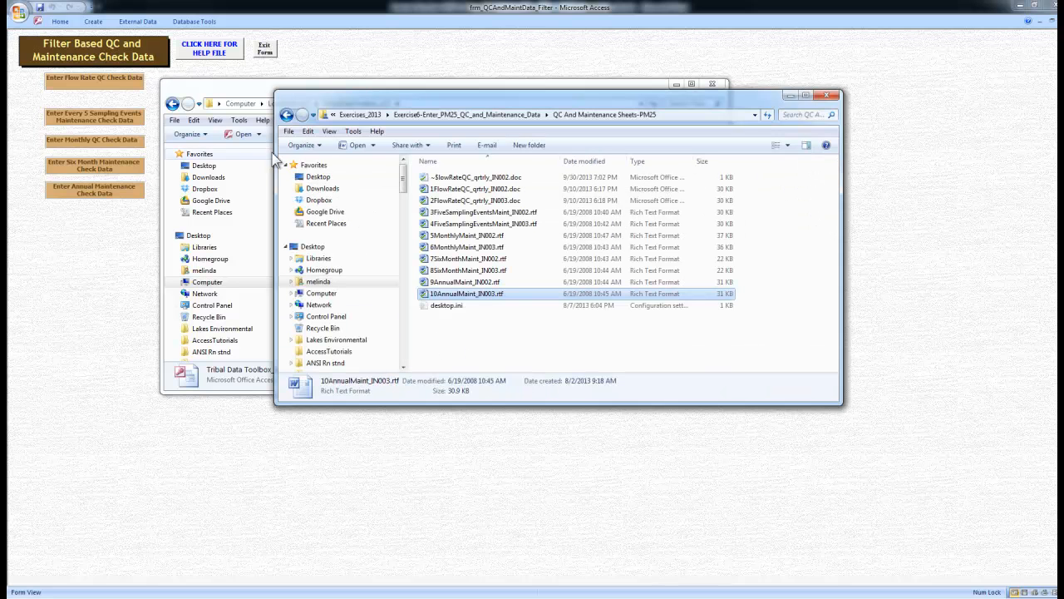
{"action": "left_click", "coordinate": [676, 85]}
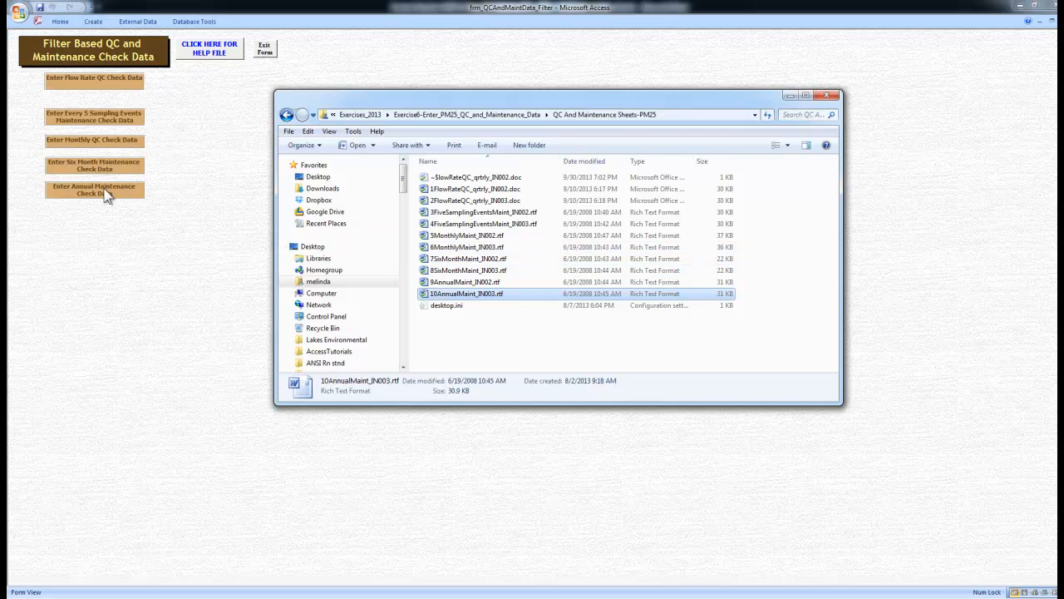
{"action": "left_click", "coordinate": [442, 283]}
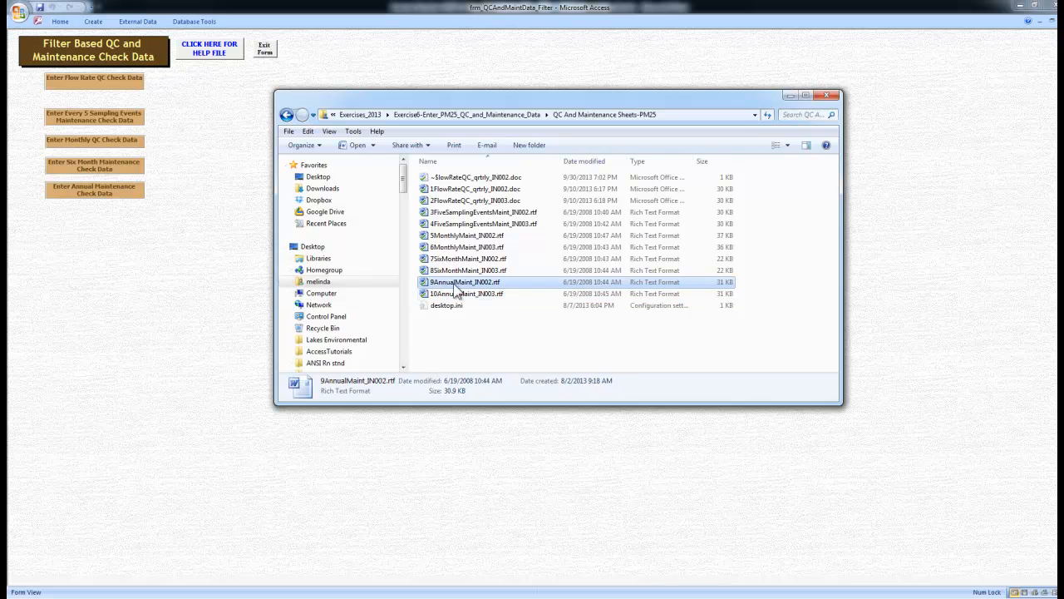
{"action": "left_click", "coordinate": [500, 295]}
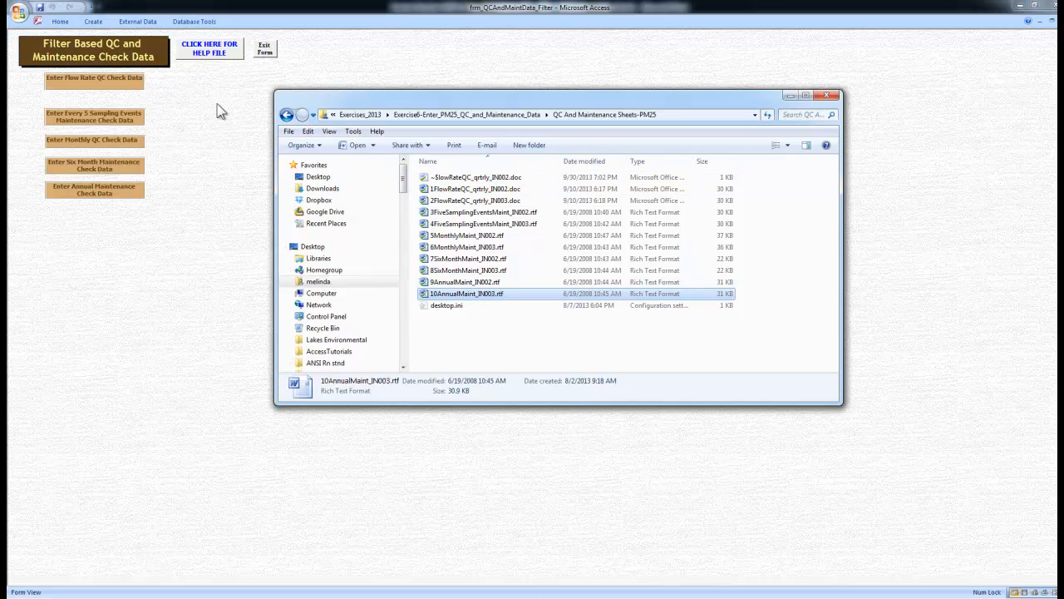
Step: Put the folder away and examine the enlarged quarterly flow check sheet for sampler IN002, including its flow rate measurements
{"action": "left_click", "coordinate": [792, 96]}
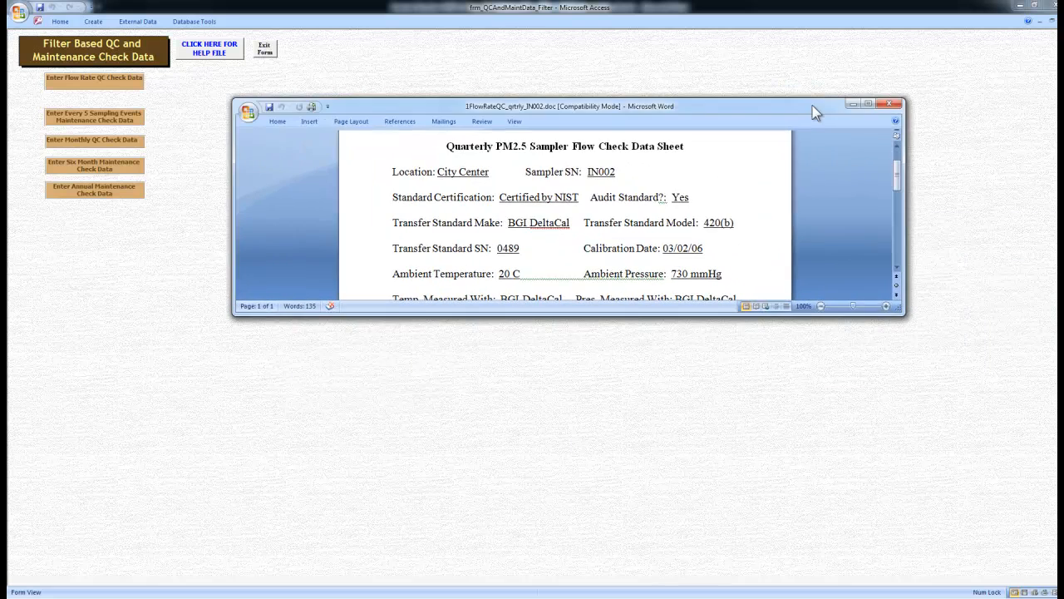
{"action": "left_click", "coordinate": [868, 102]}
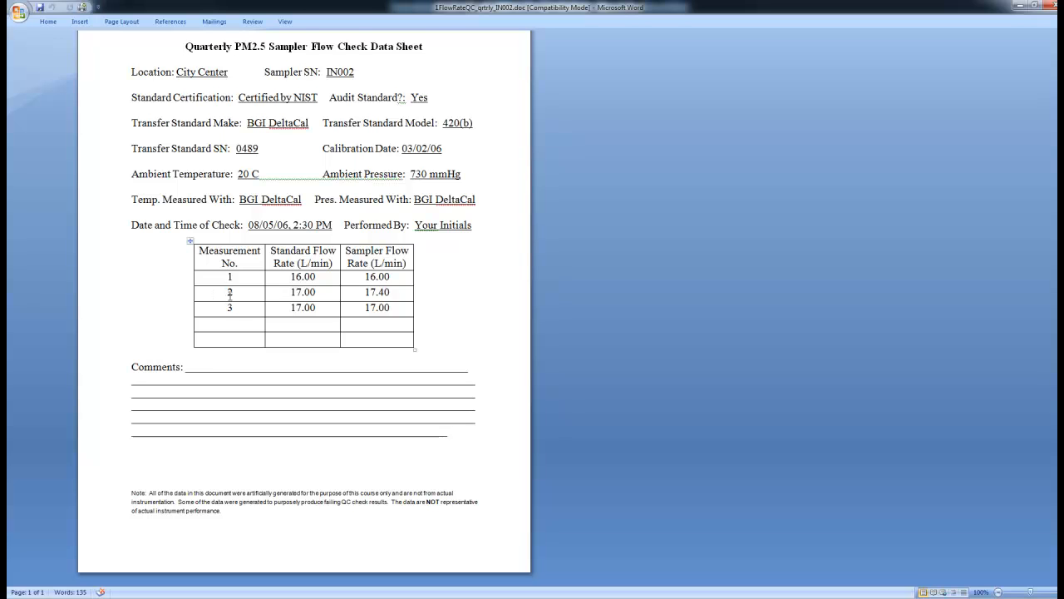
{"action": "left_click", "coordinate": [317, 293]}
{"action": "left_click", "coordinate": [318, 307]}
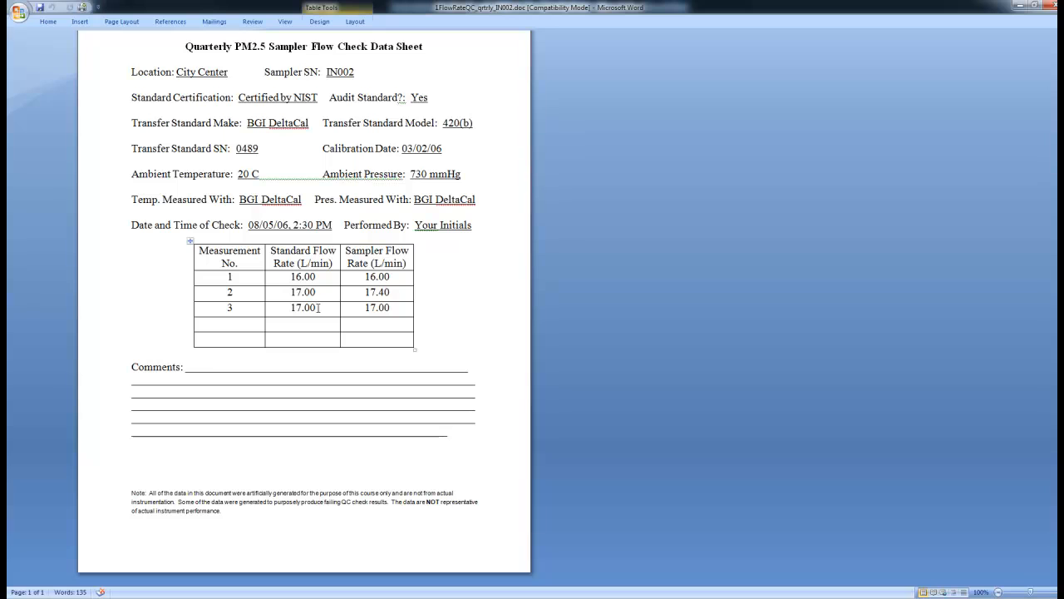
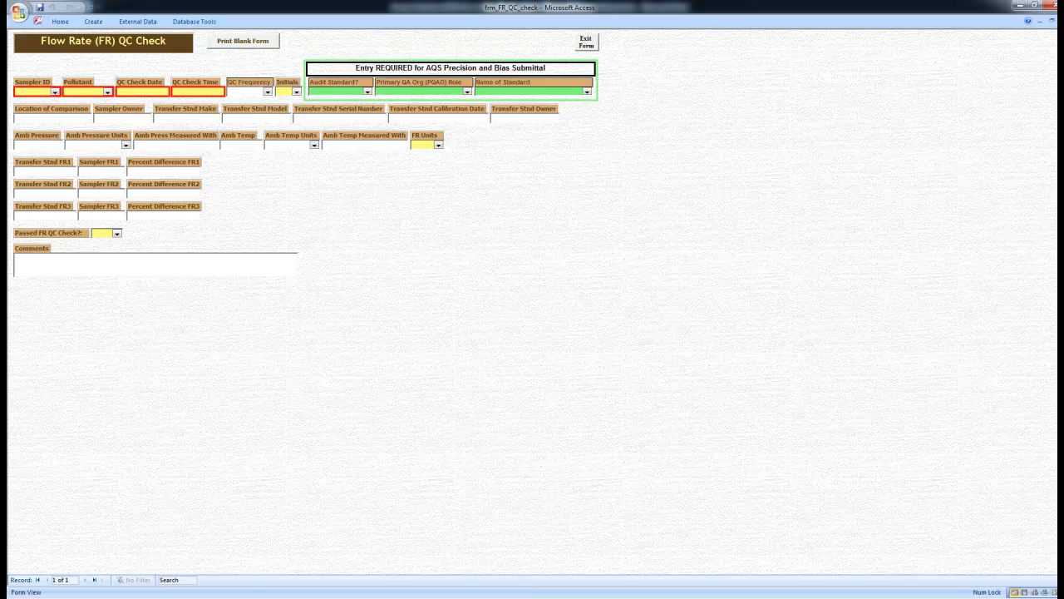
Step: Show the IN002 sheet in a smaller window over the Flow Rate QC Check form and set Passed FR QC Check to Yes
{"action": "key", "text": "alt+Tab"}
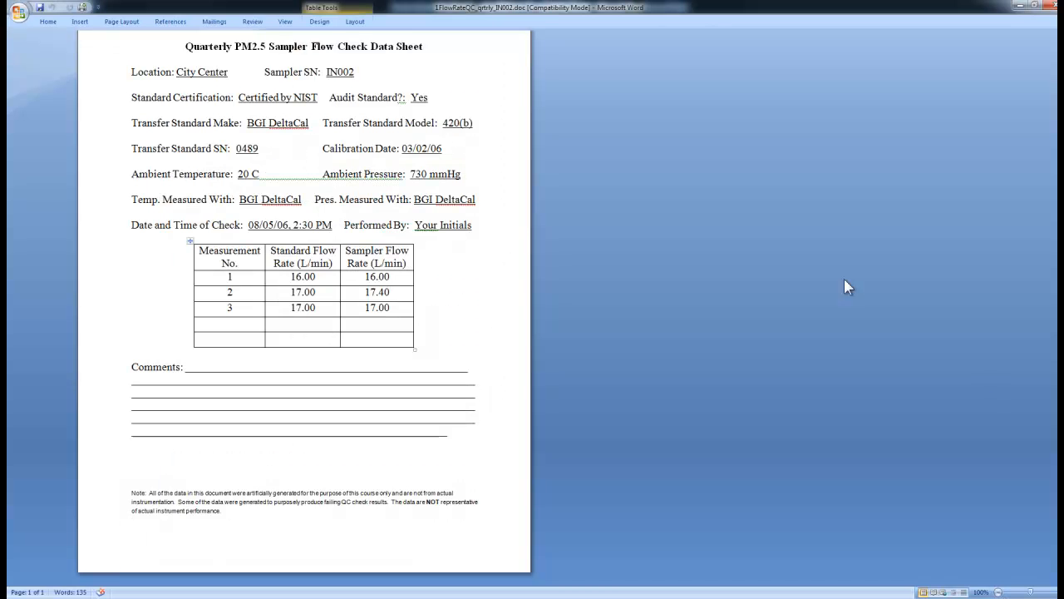
{"action": "left_click", "coordinate": [1034, 6]}
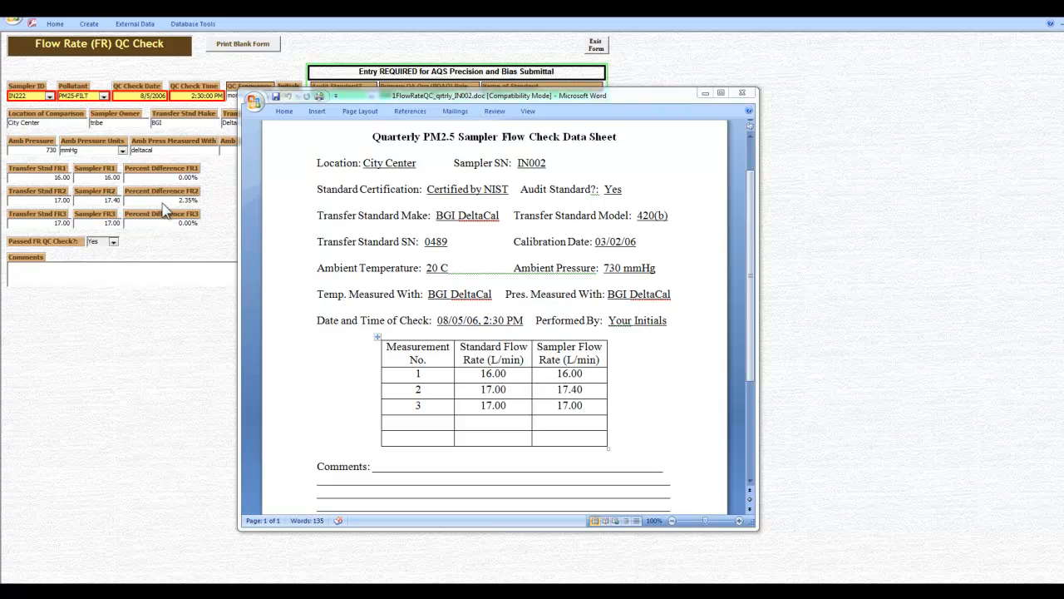
{"action": "left_click", "coordinate": [114, 243]}
{"action": "left_click", "coordinate": [109, 252]}
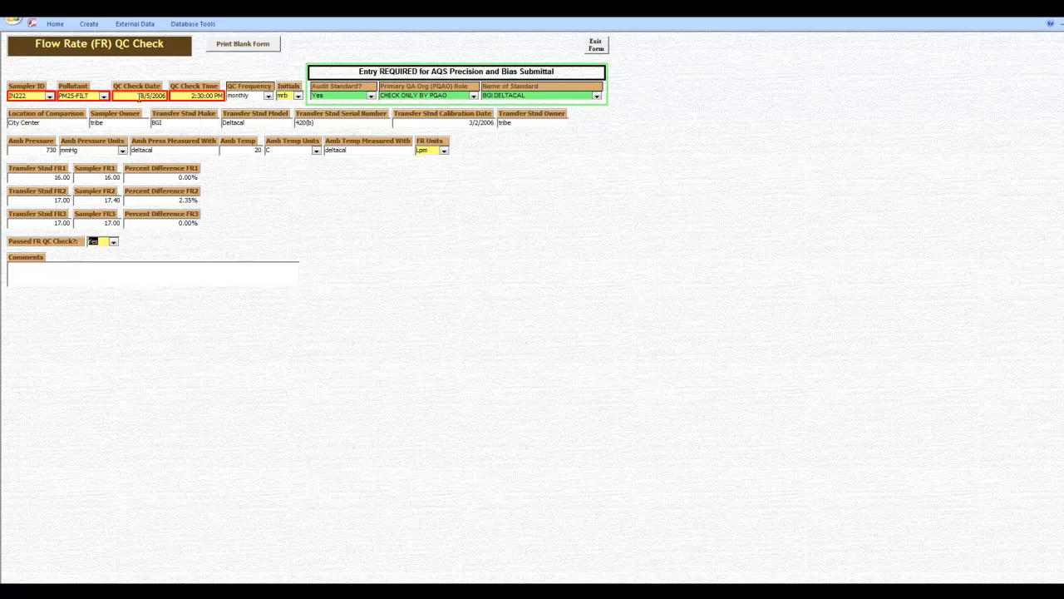
{"action": "key", "text": "Tab"}
Step: Bring the PM25 sheets folder beside the form and open 2FlowRateQC_qrtrly_IN003.doc
{"action": "left_click_drag", "start_coordinate": [1063, 229], "coordinate": [847, 182]}
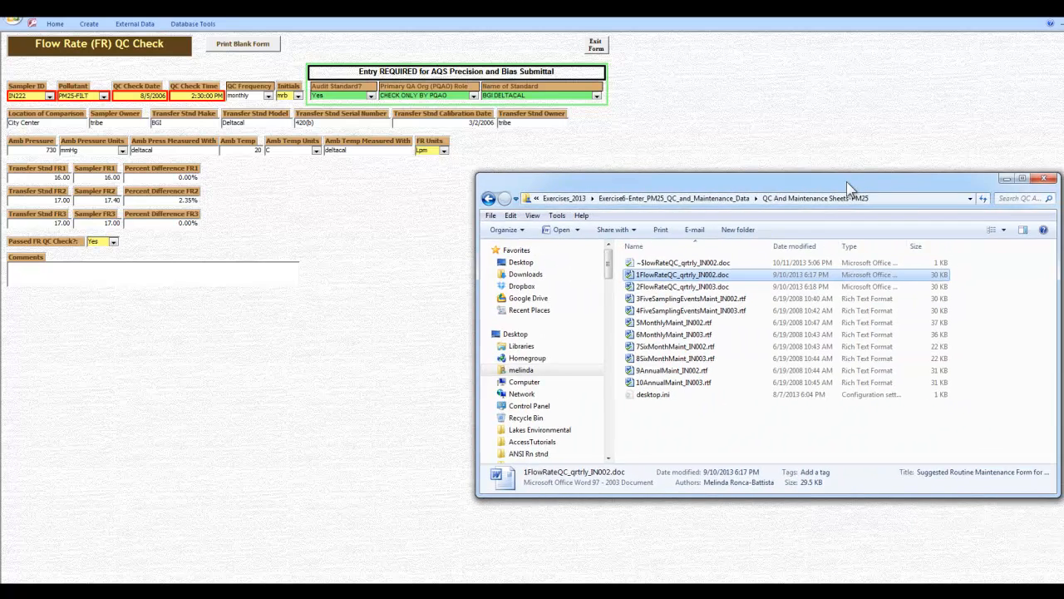
{"action": "left_click", "coordinate": [708, 291]}
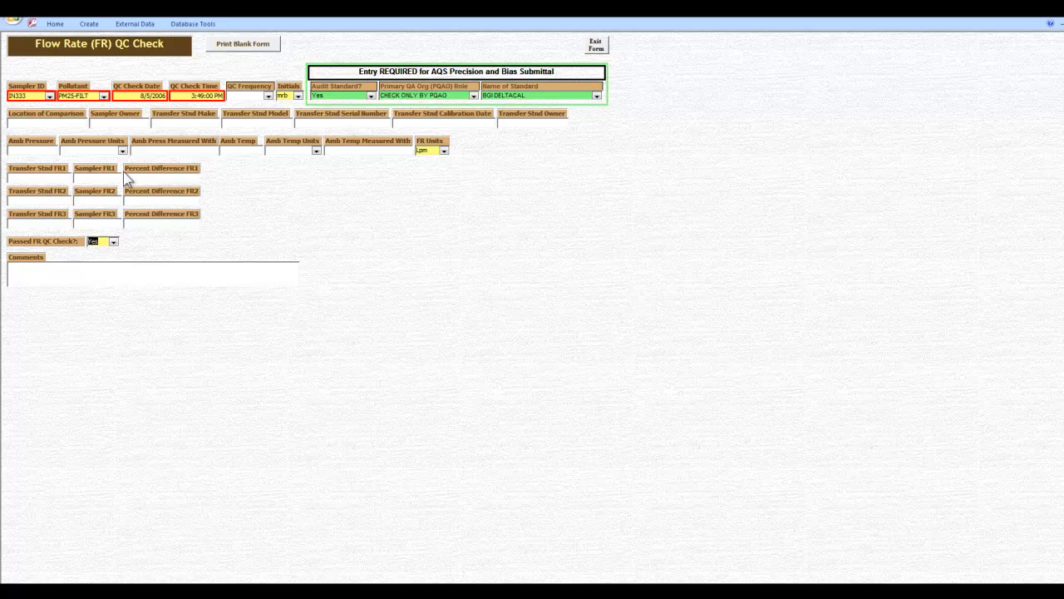
{"action": "key", "text": "alt+Tab"}
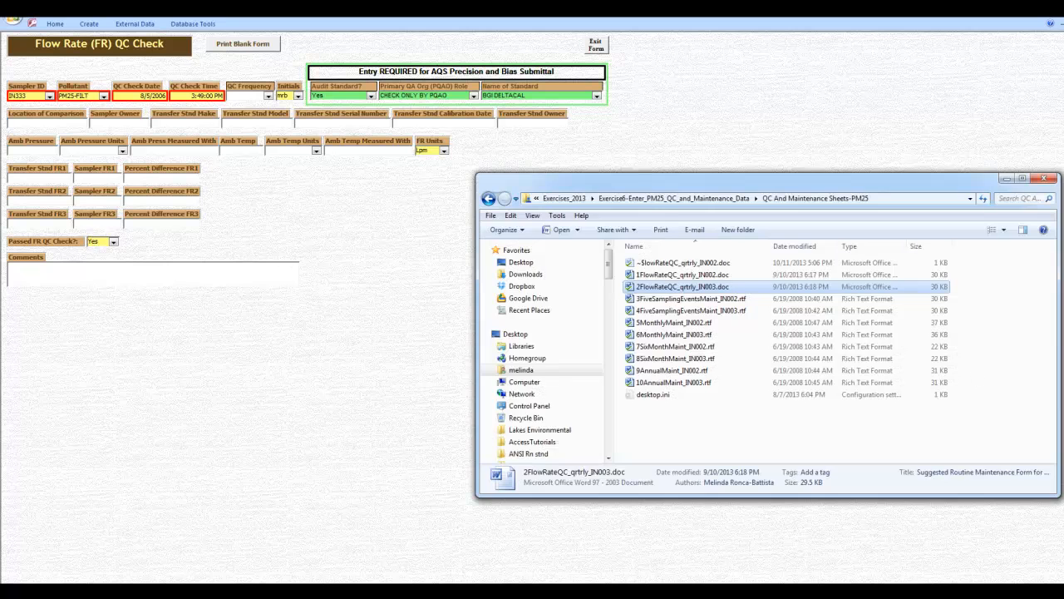
{"action": "double_click", "coordinate": [676, 287]}
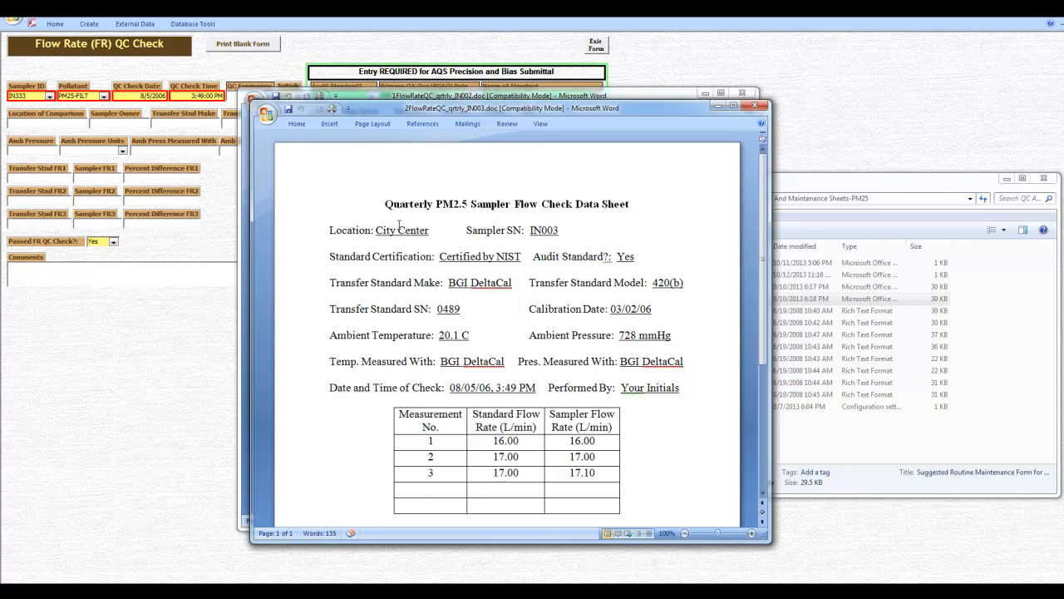
Step: Close both quarterly flow check sheets and exit the Flow Rate QC Check form
{"action": "left_click", "coordinate": [756, 107]}
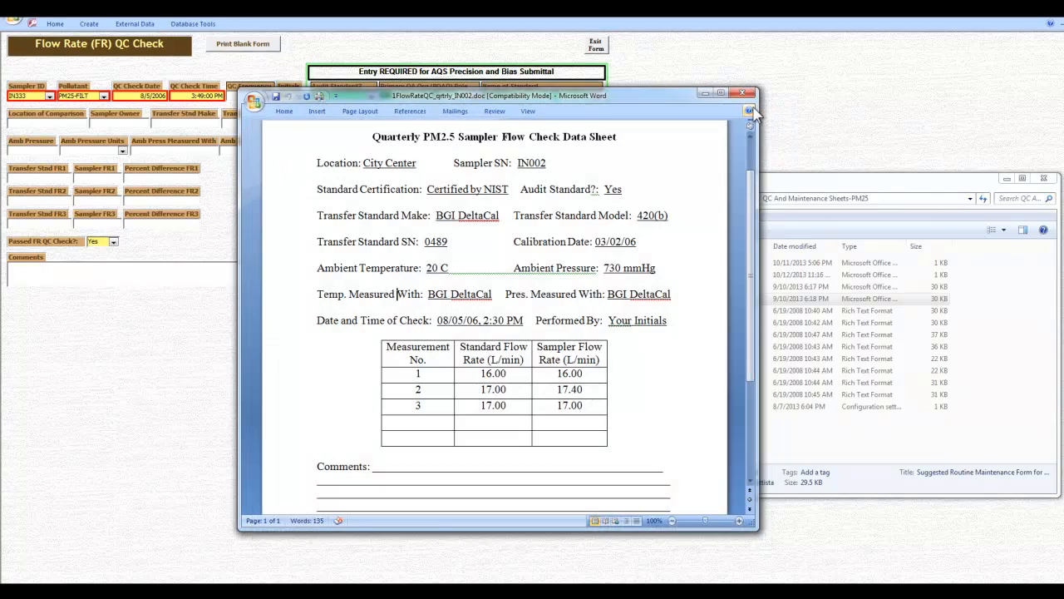
{"action": "left_click", "coordinate": [748, 94]}
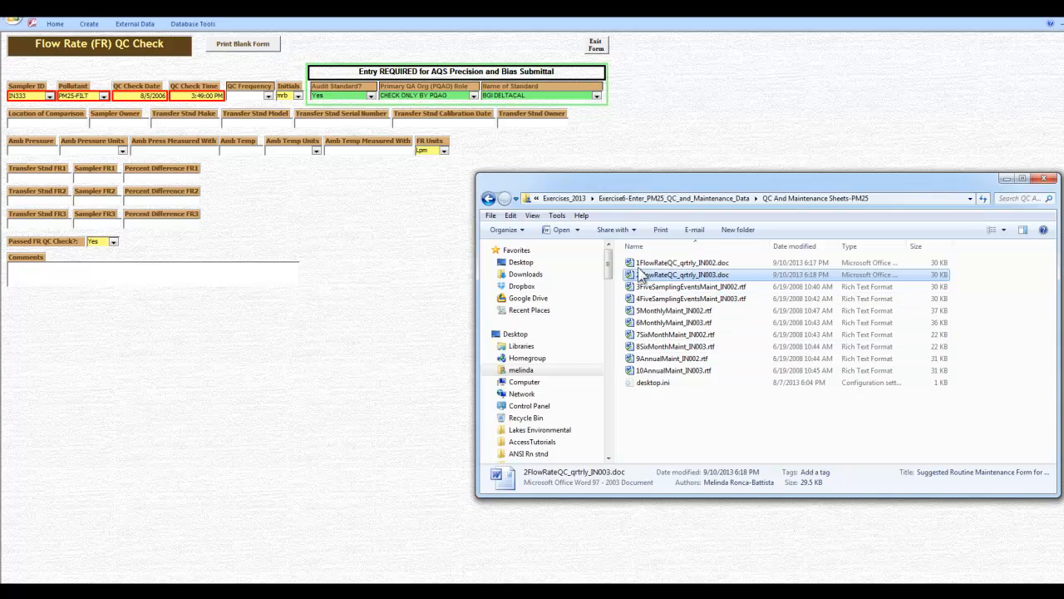
{"action": "left_click", "coordinate": [595, 45]}
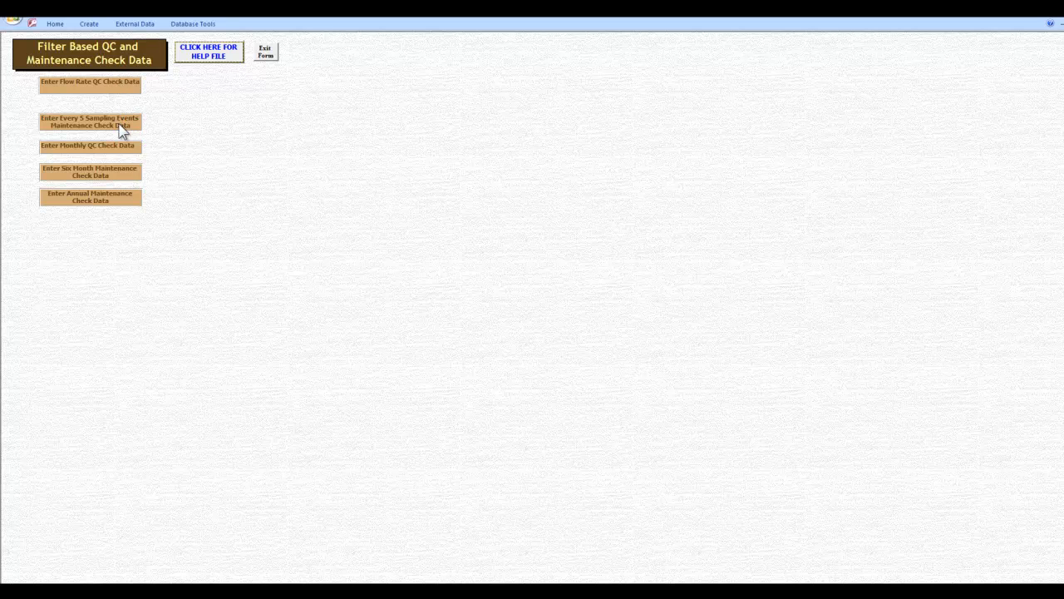
Step: Review the saved Every 5 Sampling Events Maintenance Check records and the blank entry form, and exit the form
{"action": "left_click", "coordinate": [121, 129]}
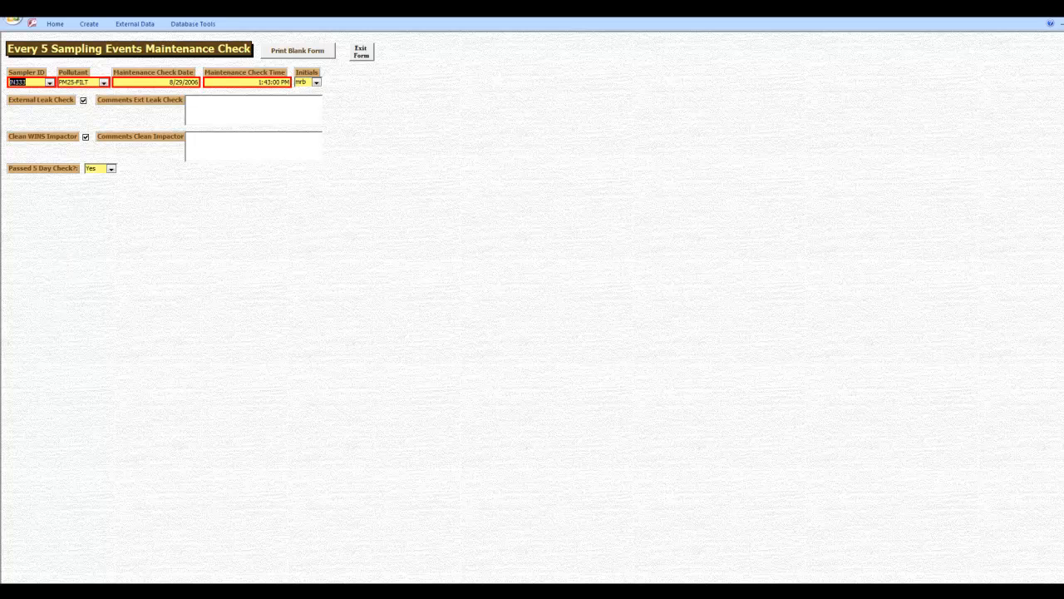
{"action": "key", "text": "Page_Down"}
{"action": "key", "text": "alt+Tab"}
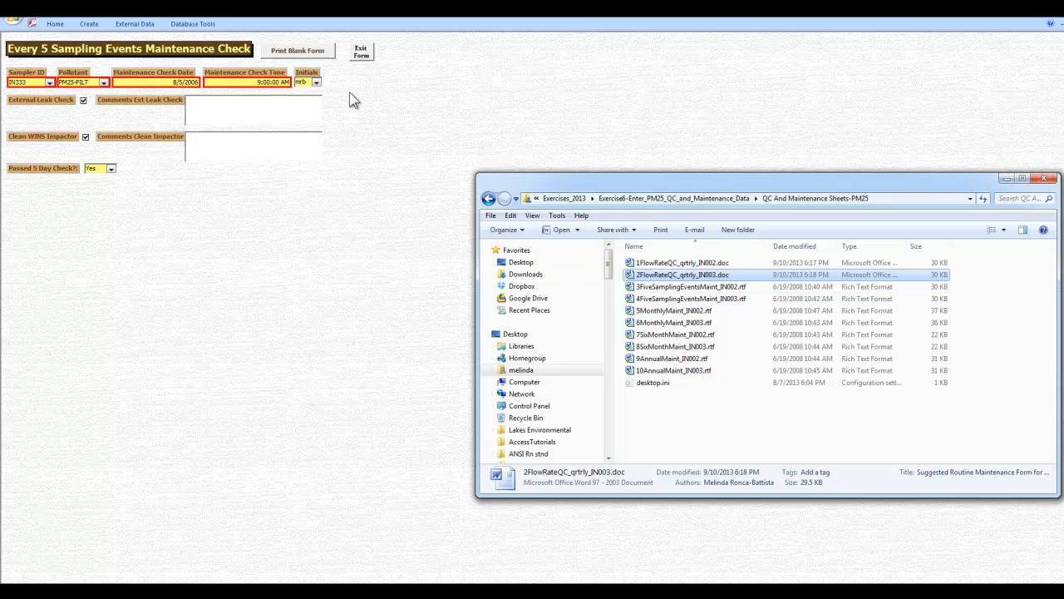
{"action": "left_click", "coordinate": [361, 52]}
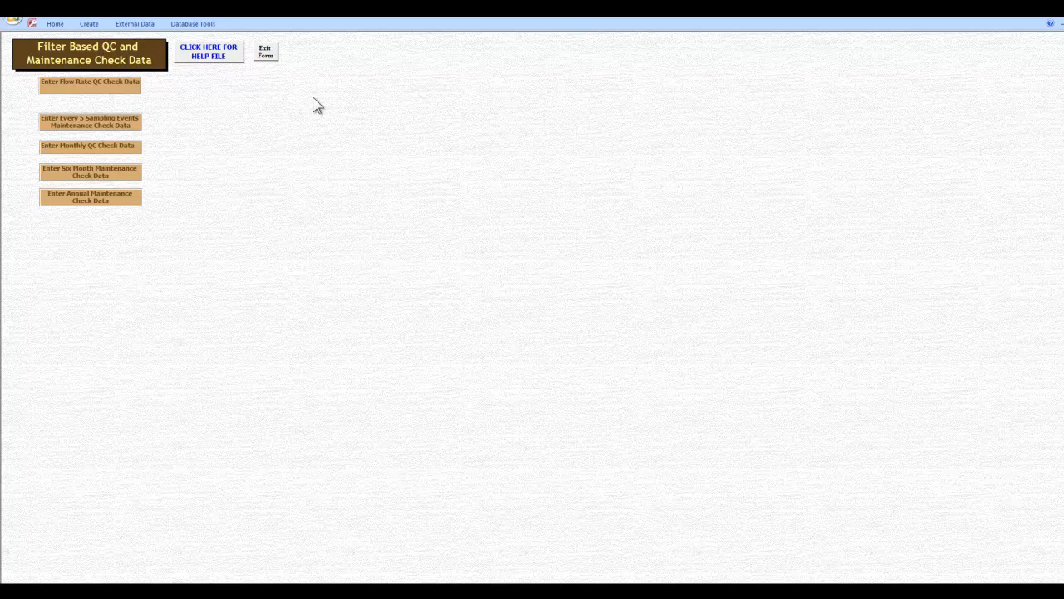
{"action": "left_click", "coordinate": [105, 128]}
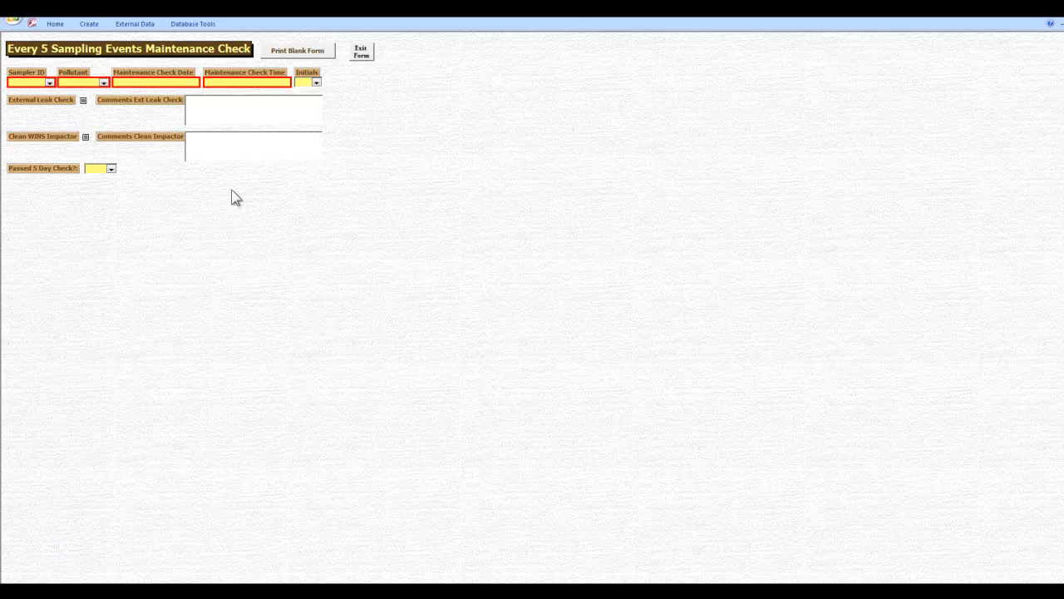
{"action": "left_click", "coordinate": [369, 57]}
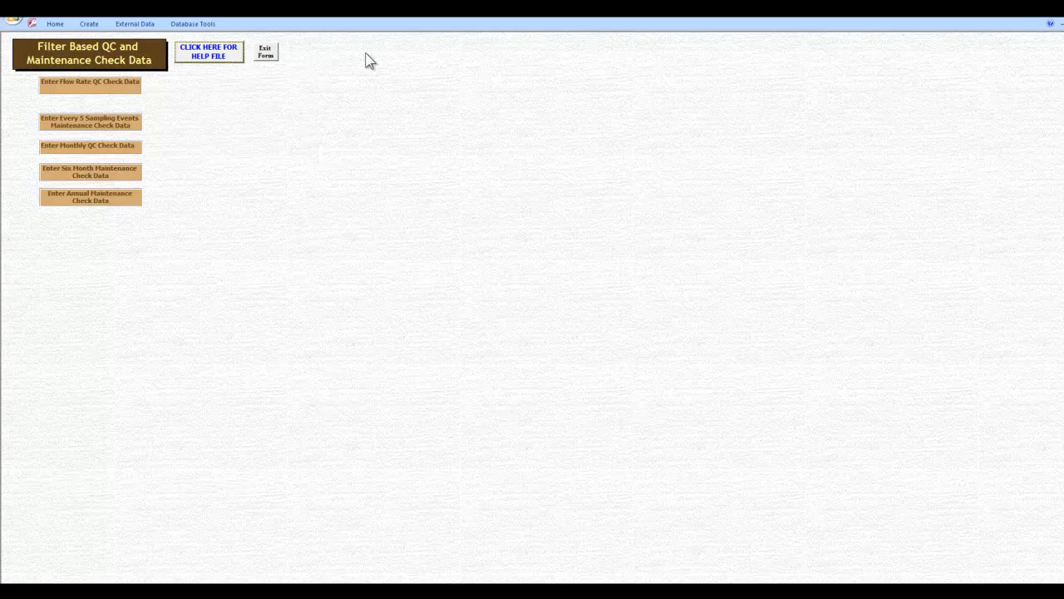
Step: Open the Monthly QC Check form at the IN222 record dated 8/5/2006 and bring the PM25 sheets folder beside it
{"action": "left_click", "coordinate": [135, 155]}
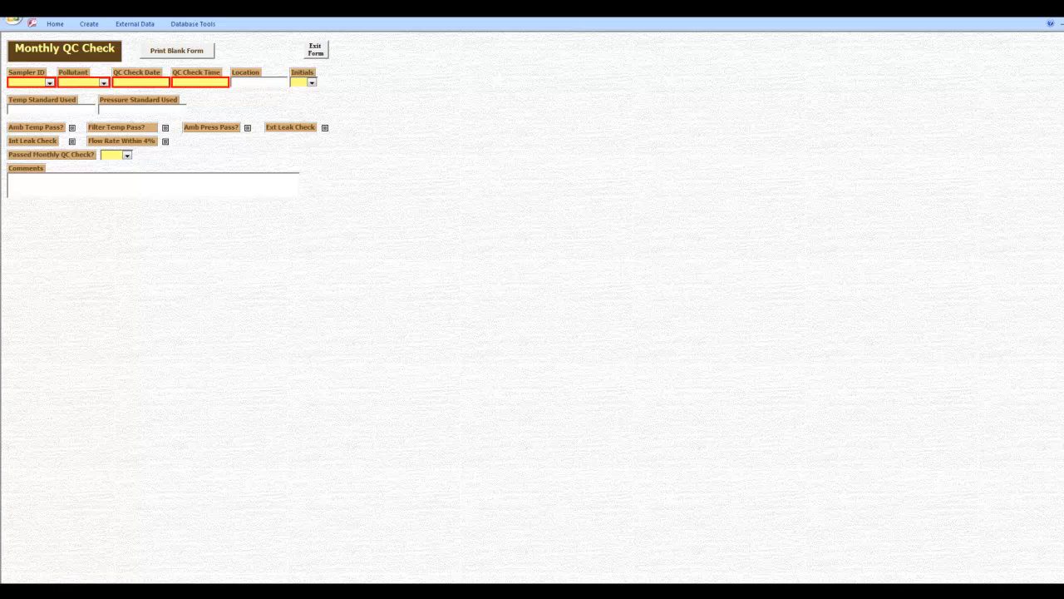
{"action": "key", "text": "Page_Up"}
{"action": "key", "text": "Page_Up"}
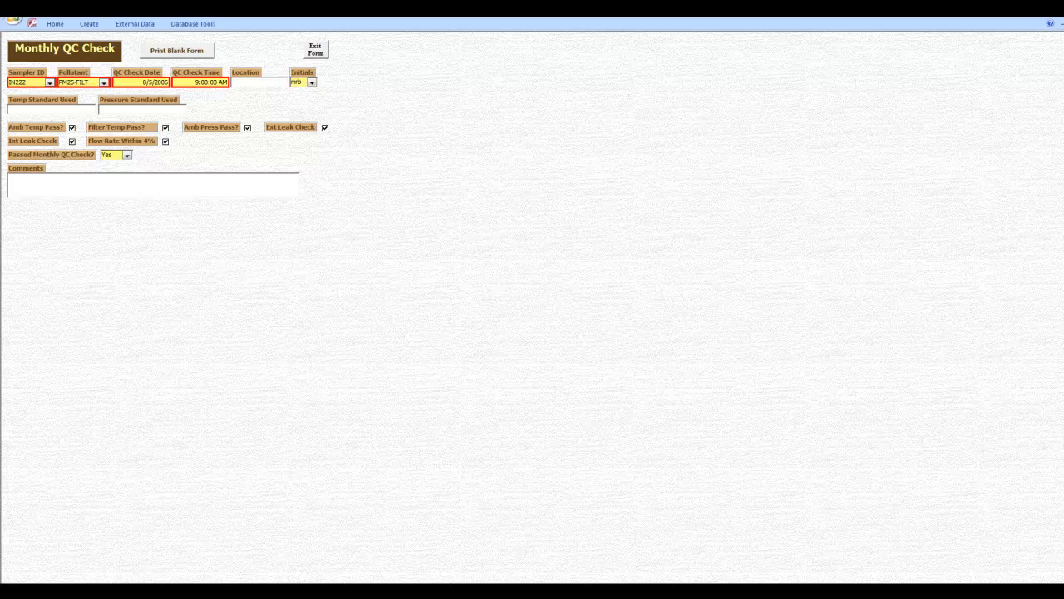
{"action": "key", "text": "alt+Tab"}
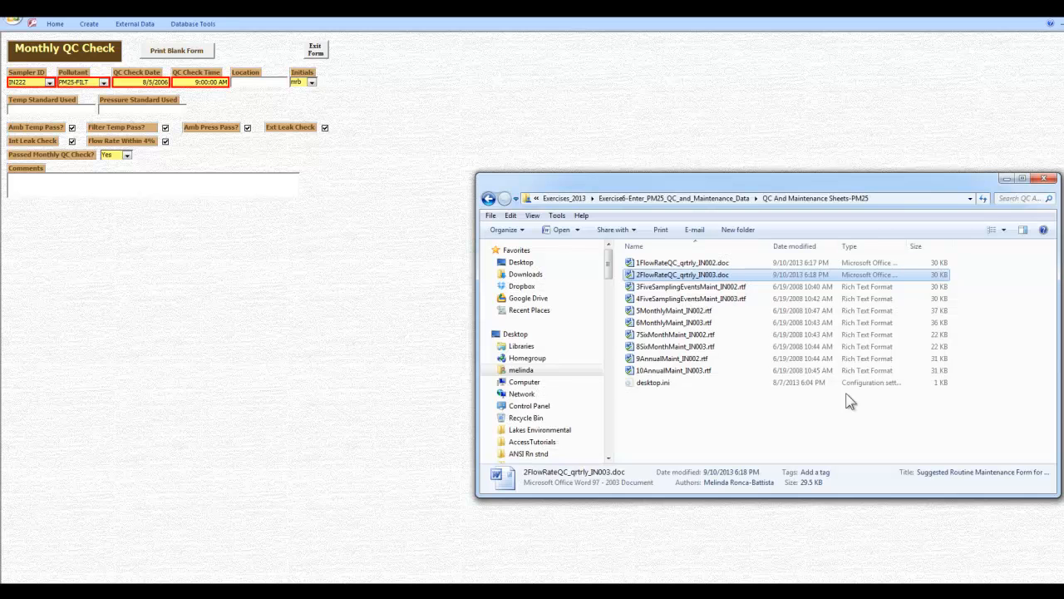
Step: Open 5MonthlyMaint_IN002.rtf in a widened window beside the form, compare it with the IN222 record, and close it
{"action": "left_click", "coordinate": [688, 312]}
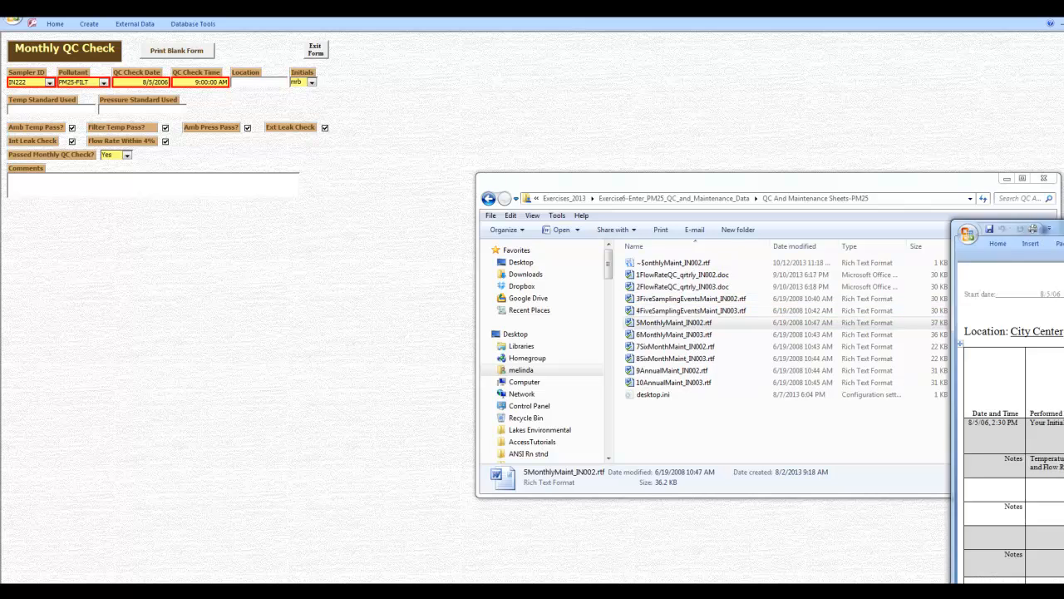
{"action": "left_click_drag", "start_coordinate": [973, 163], "coordinate": [820, 136]}
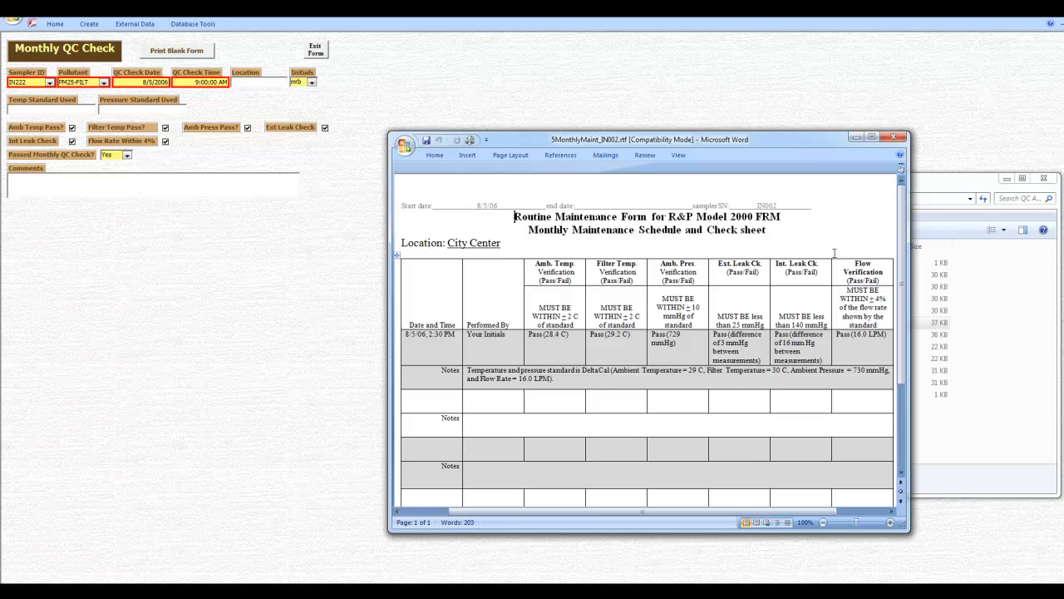
{"action": "left_click_drag", "start_coordinate": [911, 280], "coordinate": [1041, 279]}
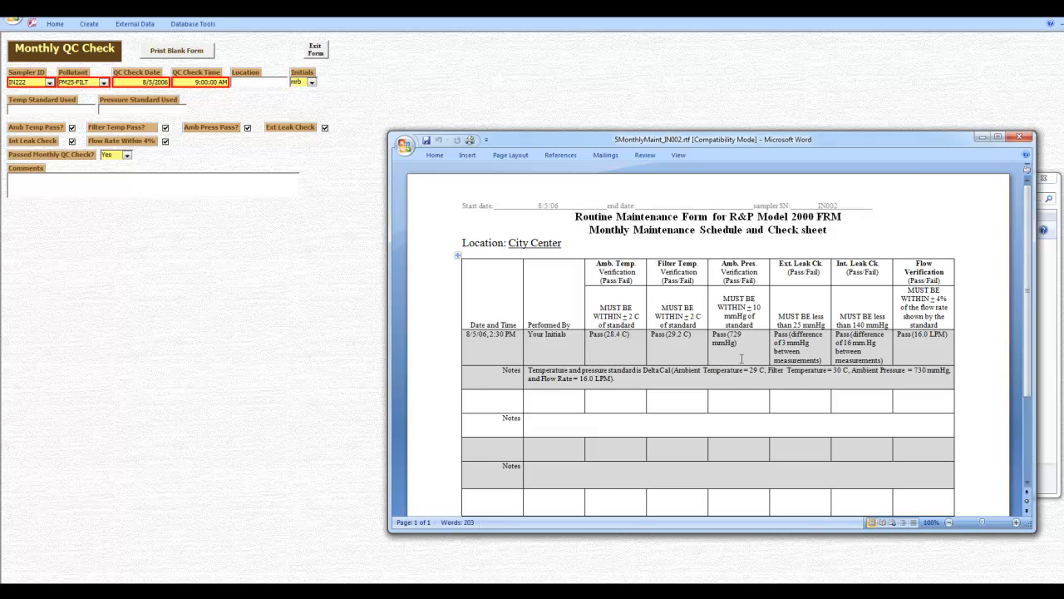
{"action": "left_click", "coordinate": [1028, 136]}
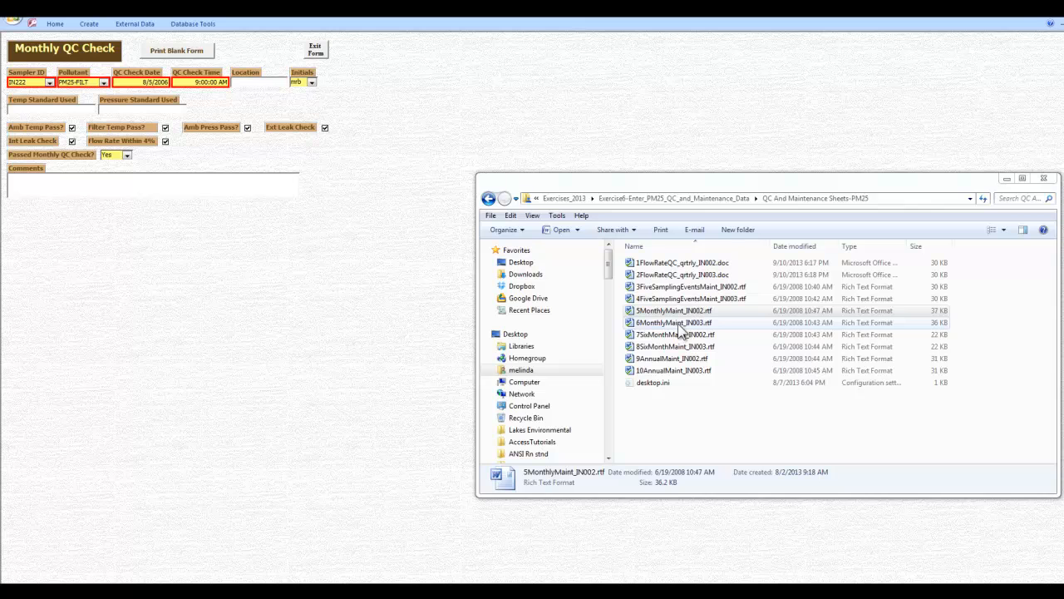
Step: Compare 6MonthlyMaint_IN003.rtf with the IN333 Monthly QC Check record, and close the sheet and the form
{"action": "double_click", "coordinate": [677, 323]}
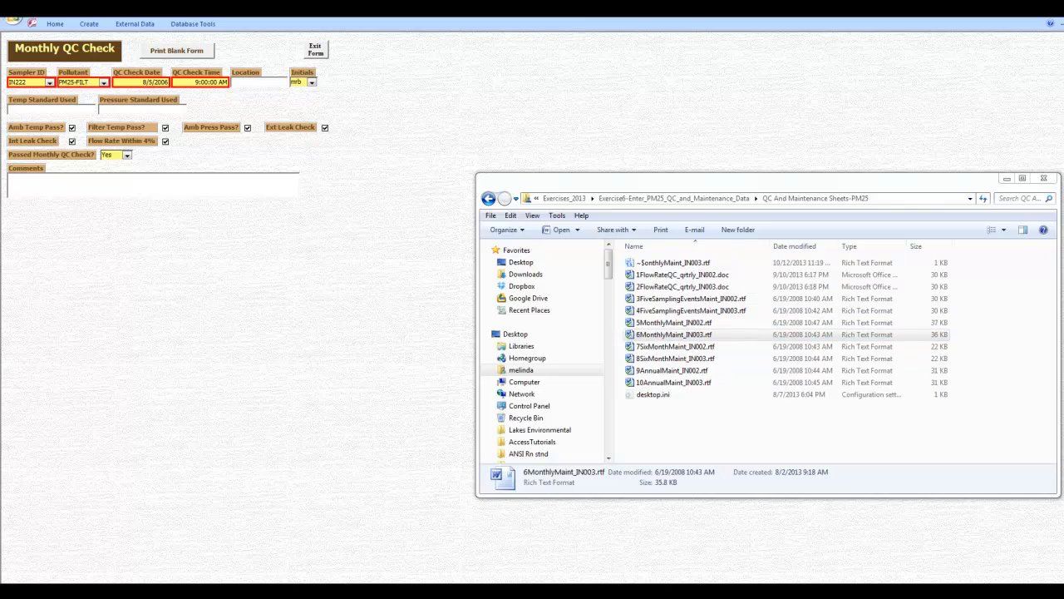
{"action": "left_click_drag", "start_coordinate": [894, 142], "coordinate": [783, 116]}
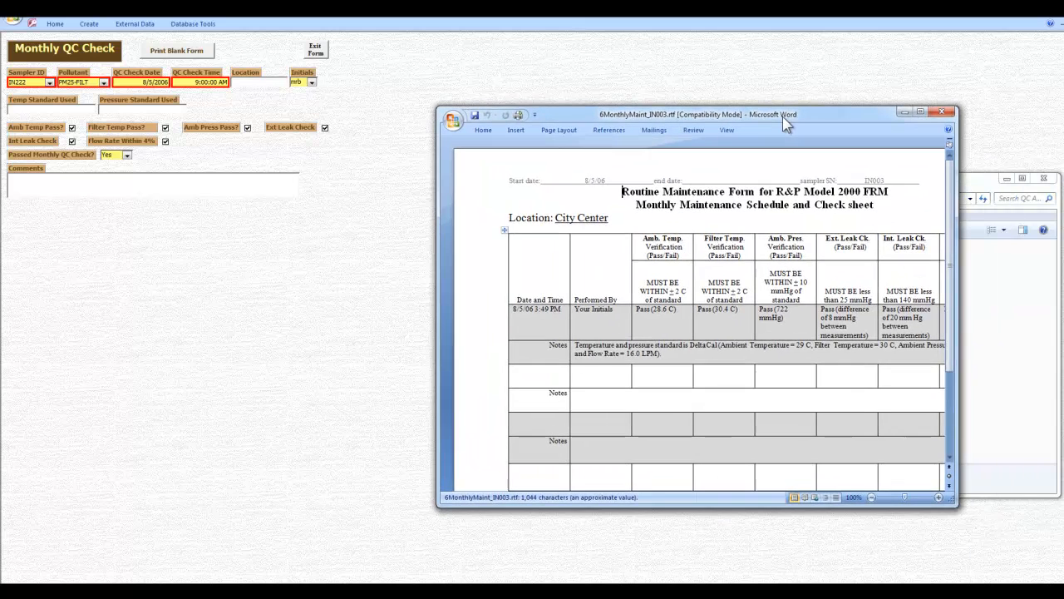
{"action": "left_click_drag", "start_coordinate": [956, 278], "coordinate": [1054, 284]}
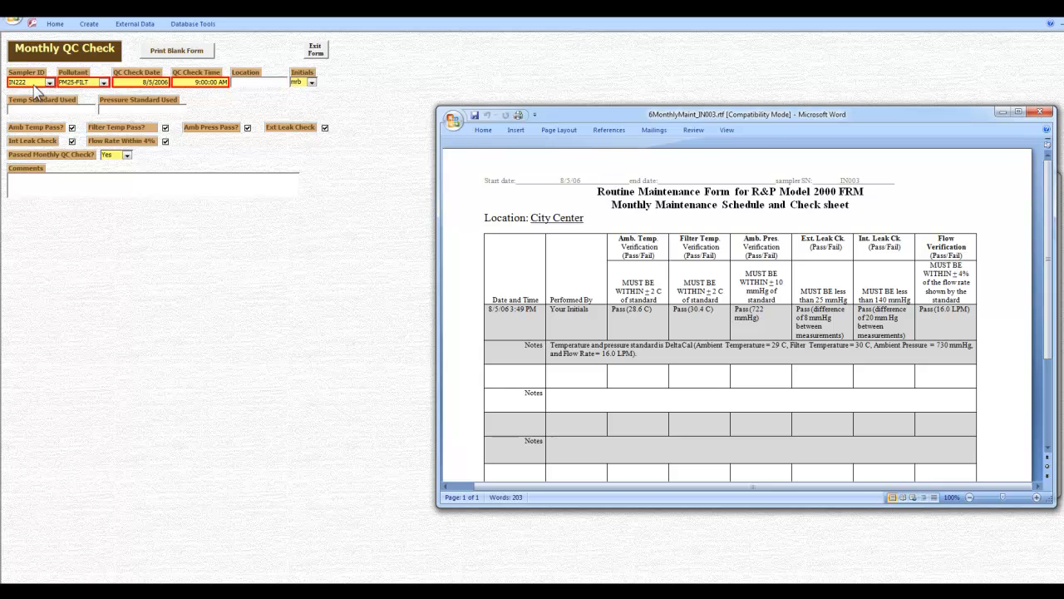
{"action": "key", "text": "alt+Tab"}
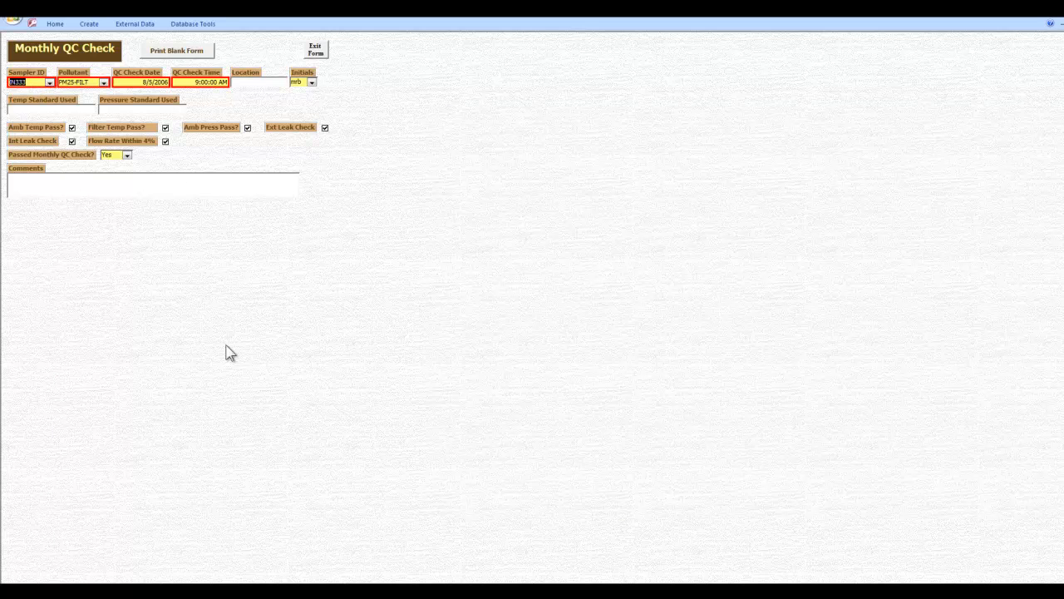
{"action": "key", "text": "alt+Tab"}
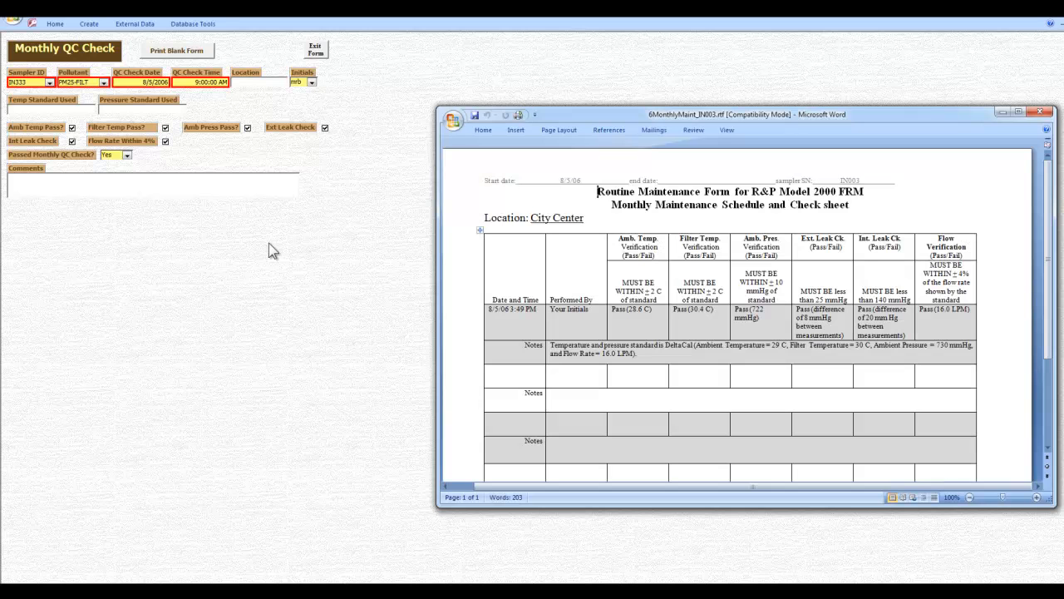
{"action": "left_click", "coordinate": [1044, 113]}
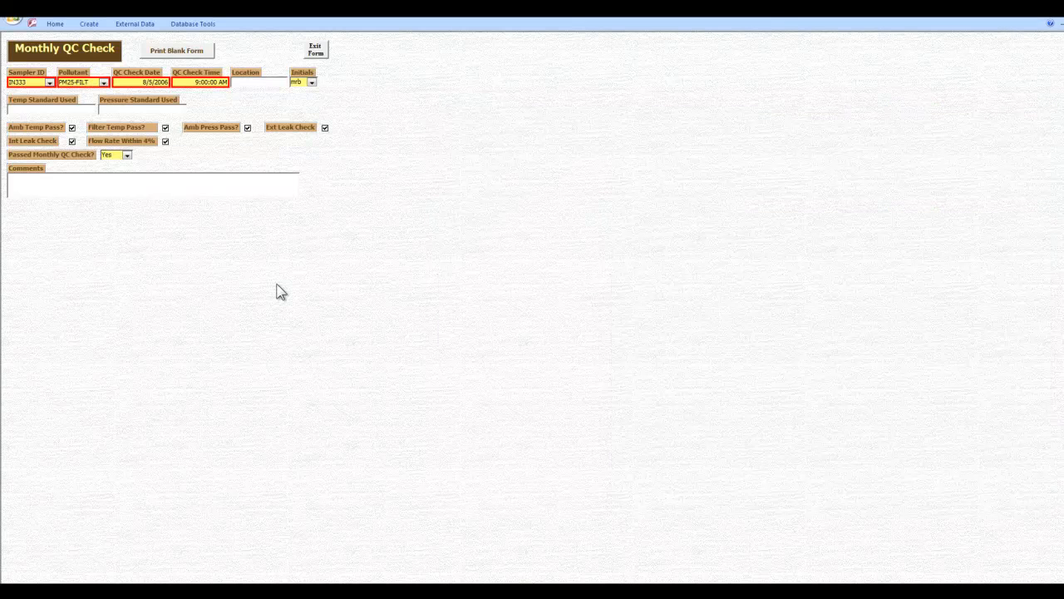
{"action": "left_click", "coordinate": [317, 50]}
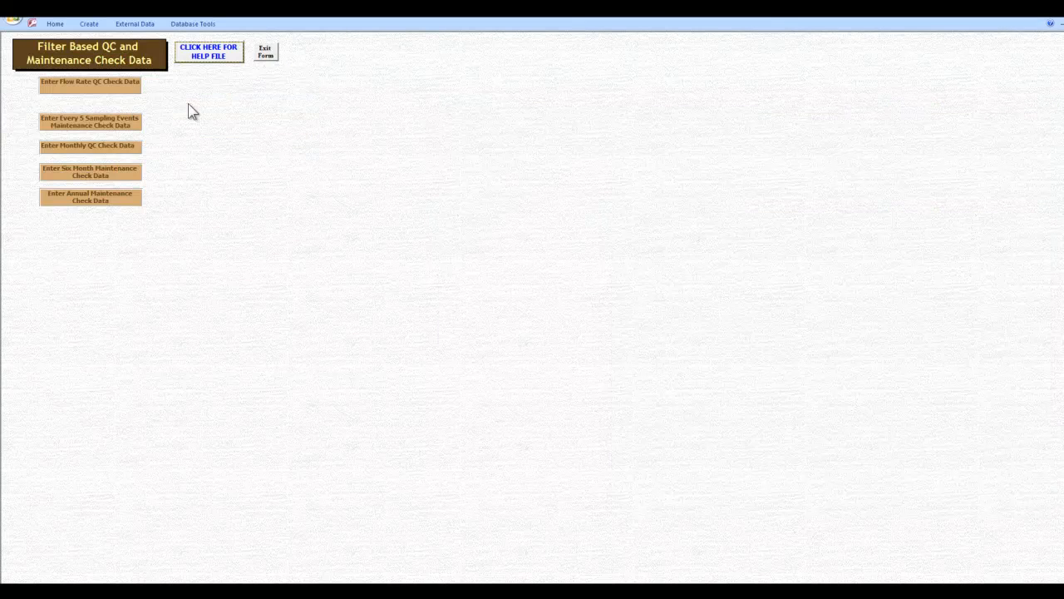
Step: Open the Six Month Maintenance Check form at the IN222 record dated 7/2/2006 and open 7SixMonthMaint_IN002.rtf for comparison
{"action": "left_click", "coordinate": [115, 177]}
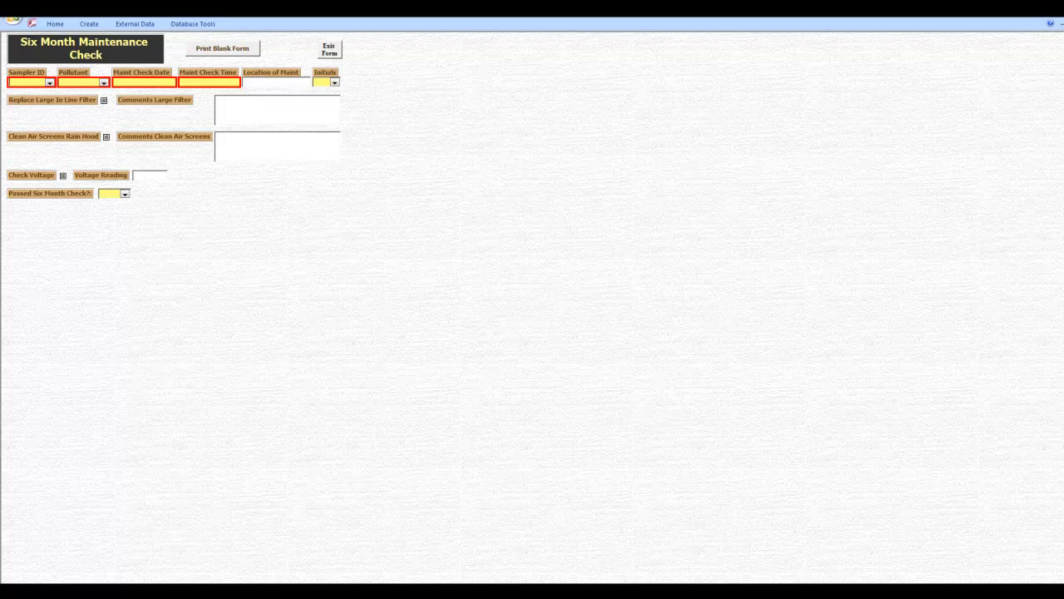
{"action": "key", "text": "alt+Tab"}
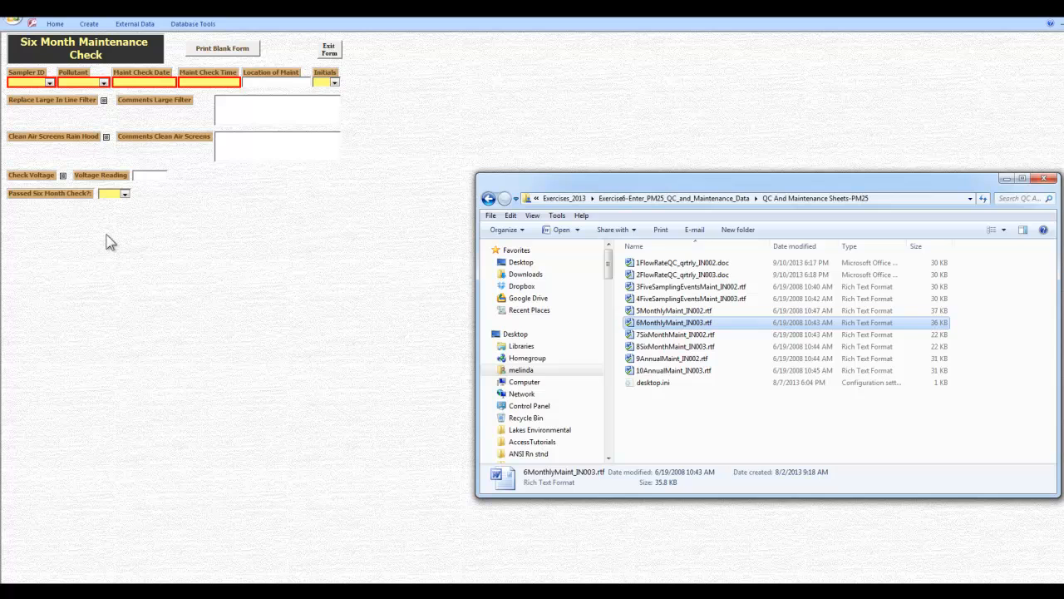
{"action": "left_click", "coordinate": [680, 336]}
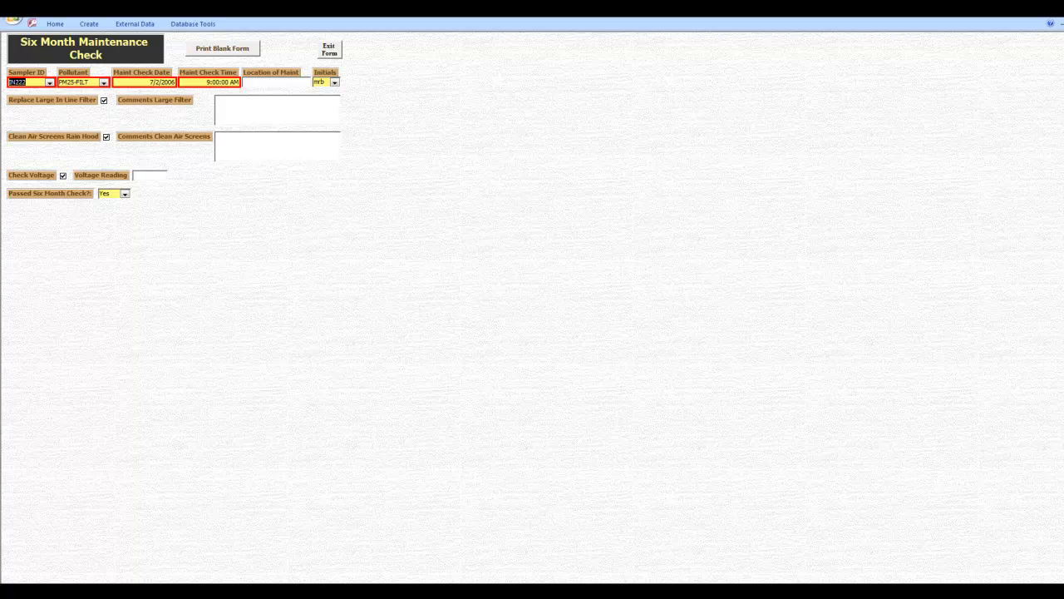
{"action": "key", "text": "alt+Tab"}
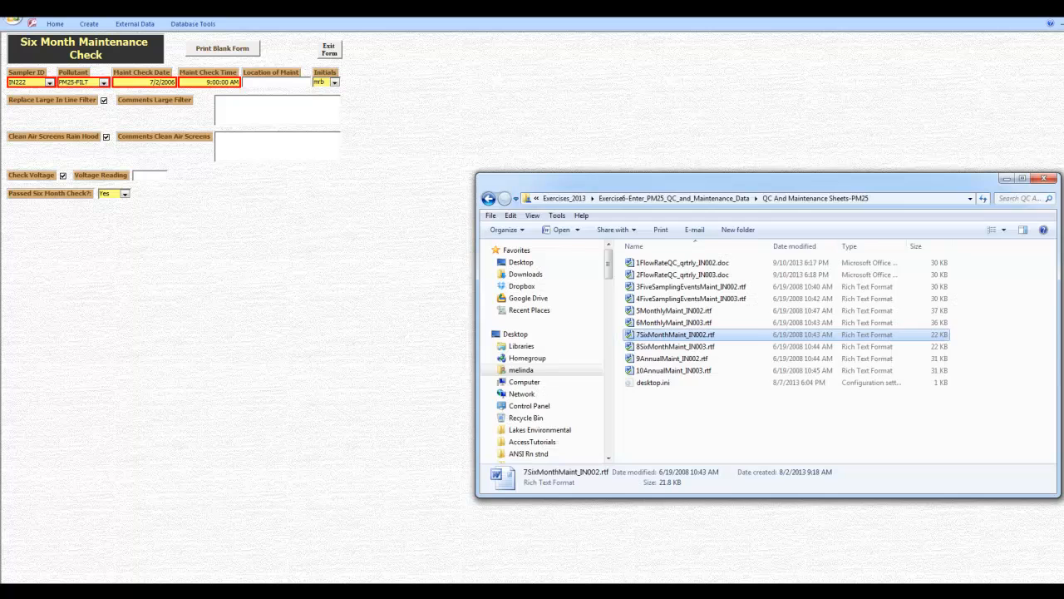
{"action": "double_click", "coordinate": [668, 335]}
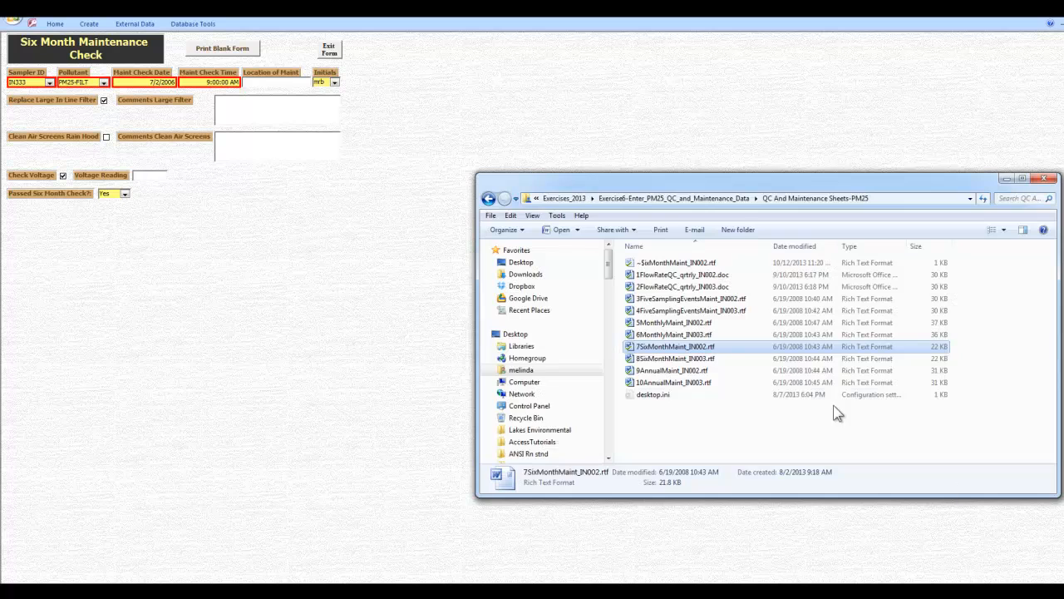
Step: Compare 8SixMonthMaint_IN003.rtf with the IN333 record, and close both semi-annual sheets and the Six Month Maintenance Check form
{"action": "double_click", "coordinate": [666, 358]}
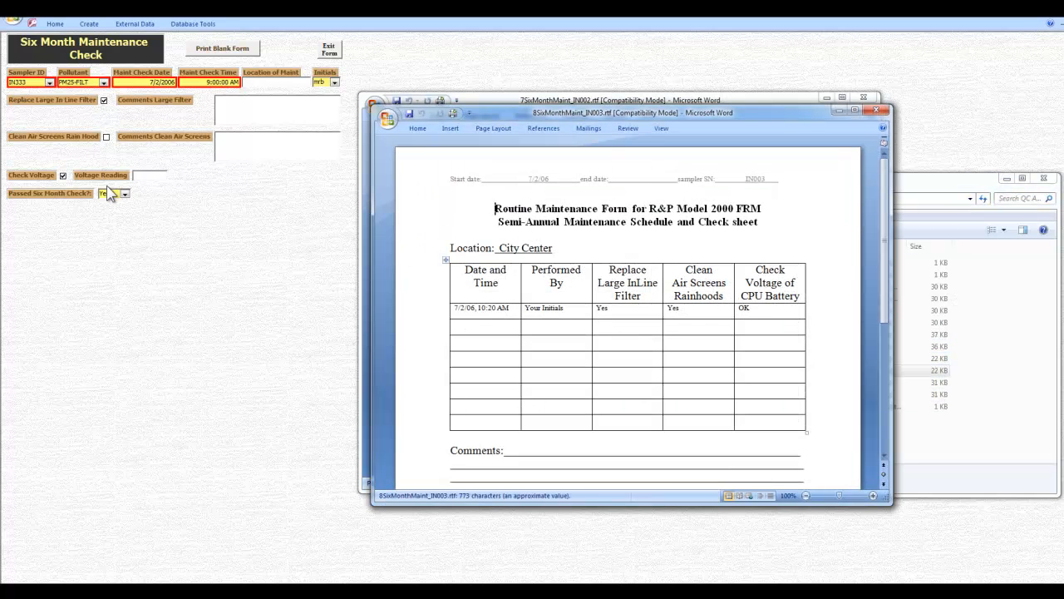
{"action": "left_click", "coordinate": [875, 109]}
{"action": "left_click", "coordinate": [869, 101]}
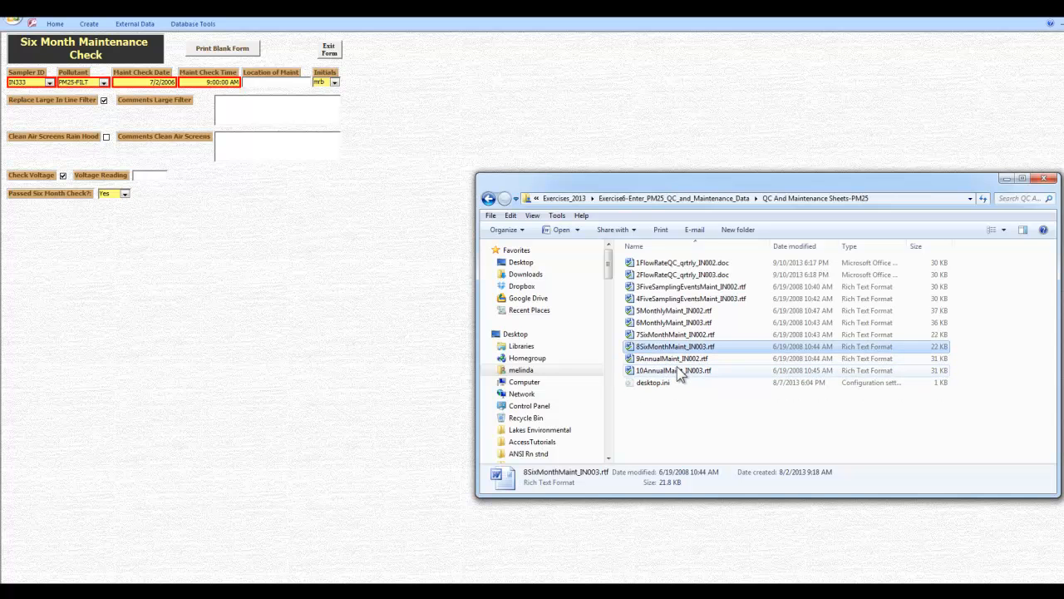
{"action": "left_click", "coordinate": [328, 51]}
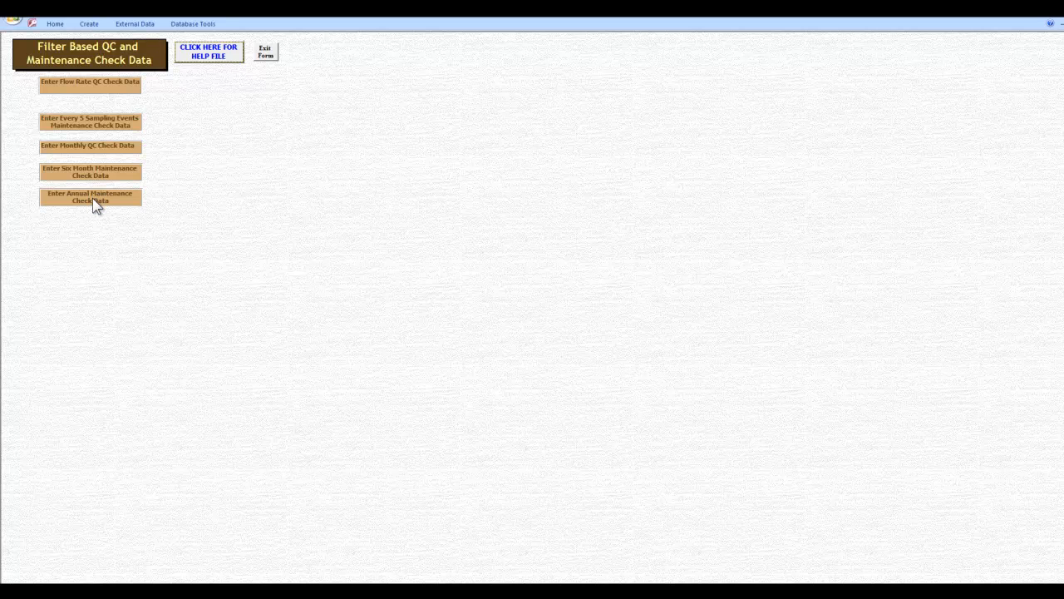
Step: Open the Annual Maintenance Check form and compare its IN222 record dated 3/2/2006 with 9AnnualMaint_IN002.rtf, closing the sheet when done
{"action": "left_click", "coordinate": [93, 200]}
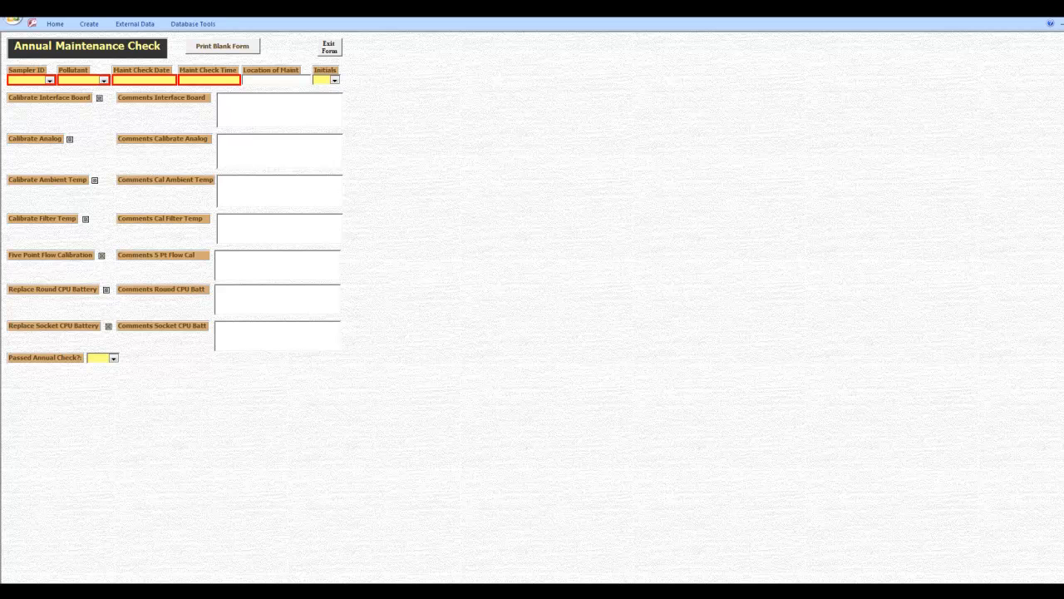
{"action": "key", "text": "alt+Tab"}
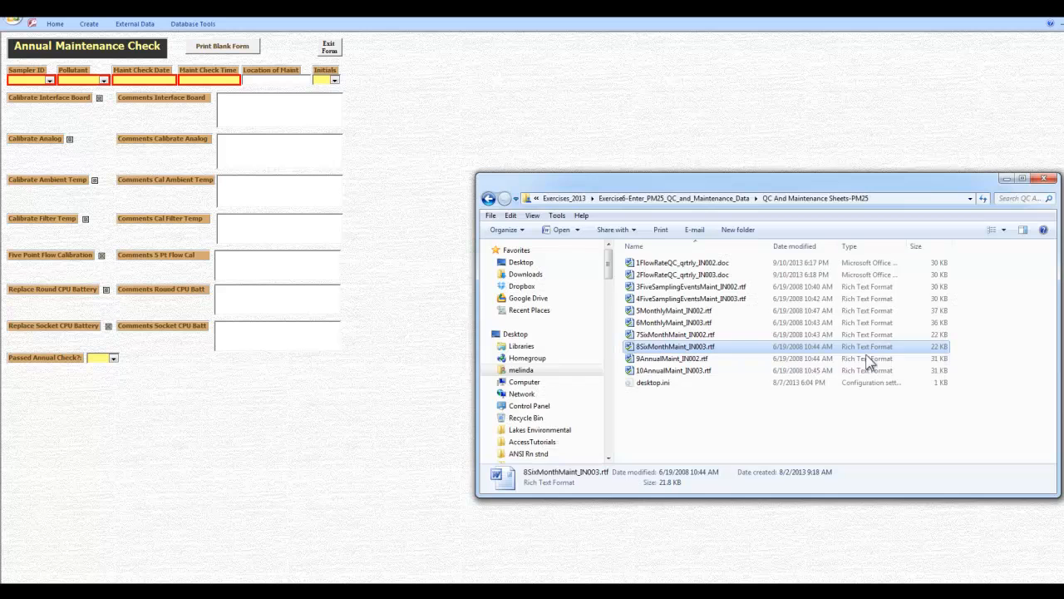
{"action": "double_click", "coordinate": [701, 359]}
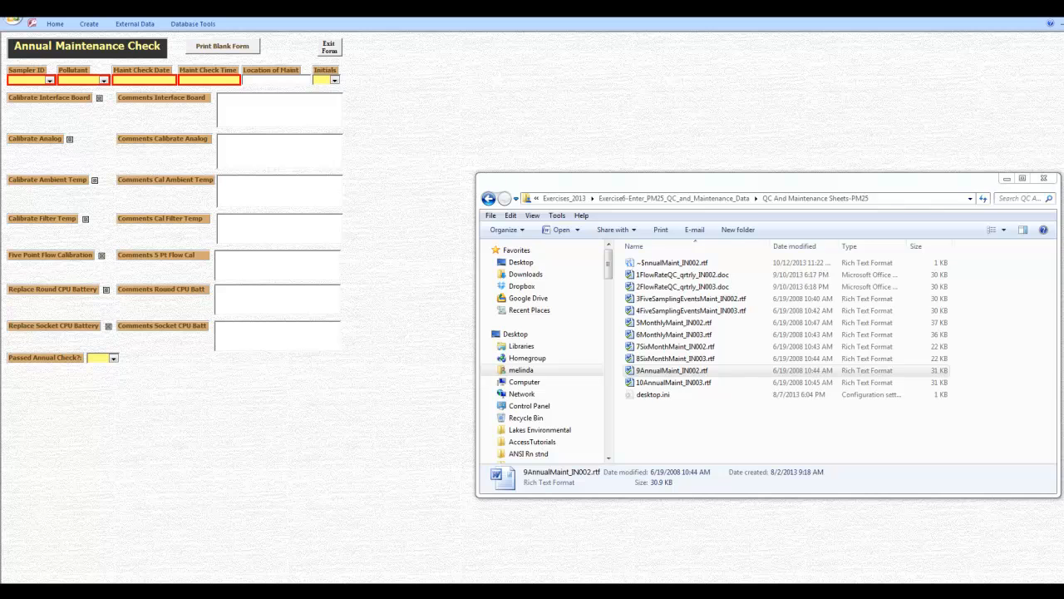
{"action": "left_click_drag", "start_coordinate": [1031, 149], "coordinate": [841, 137]}
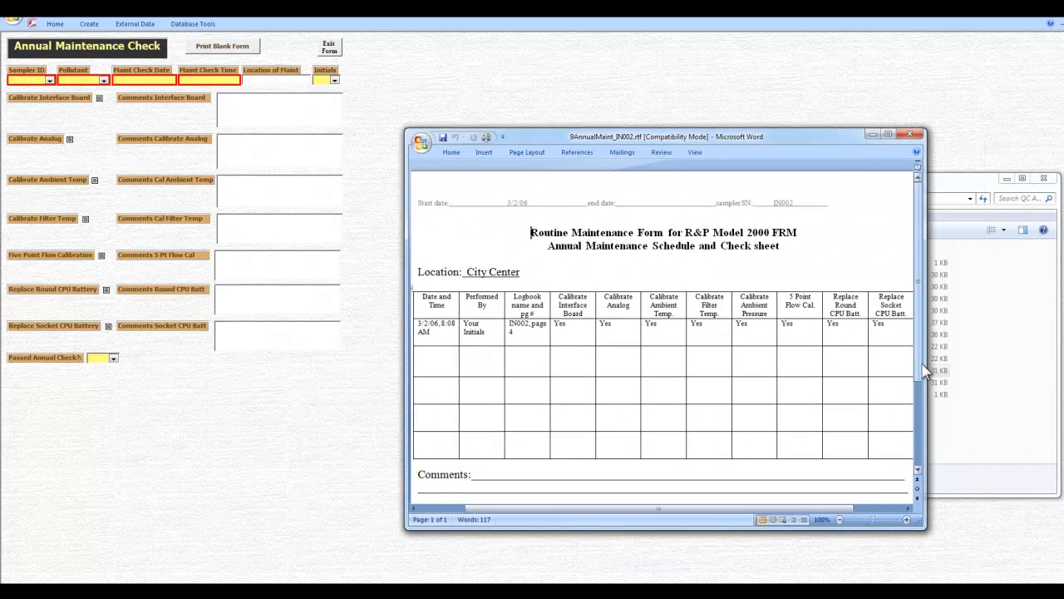
{"action": "left_click_drag", "start_coordinate": [925, 363], "coordinate": [1046, 362]}
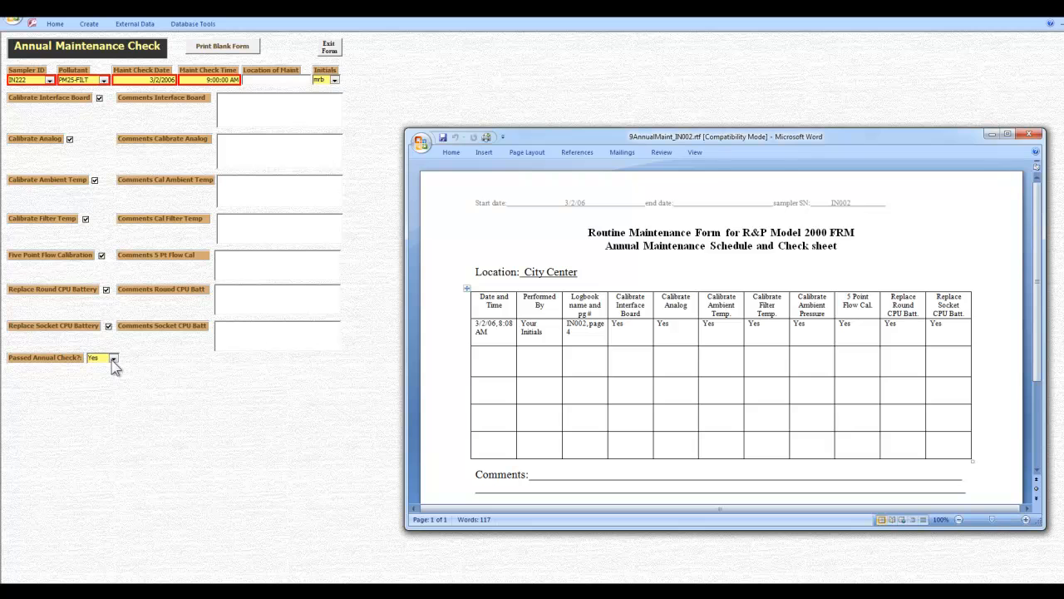
{"action": "left_click", "coordinate": [1030, 135]}
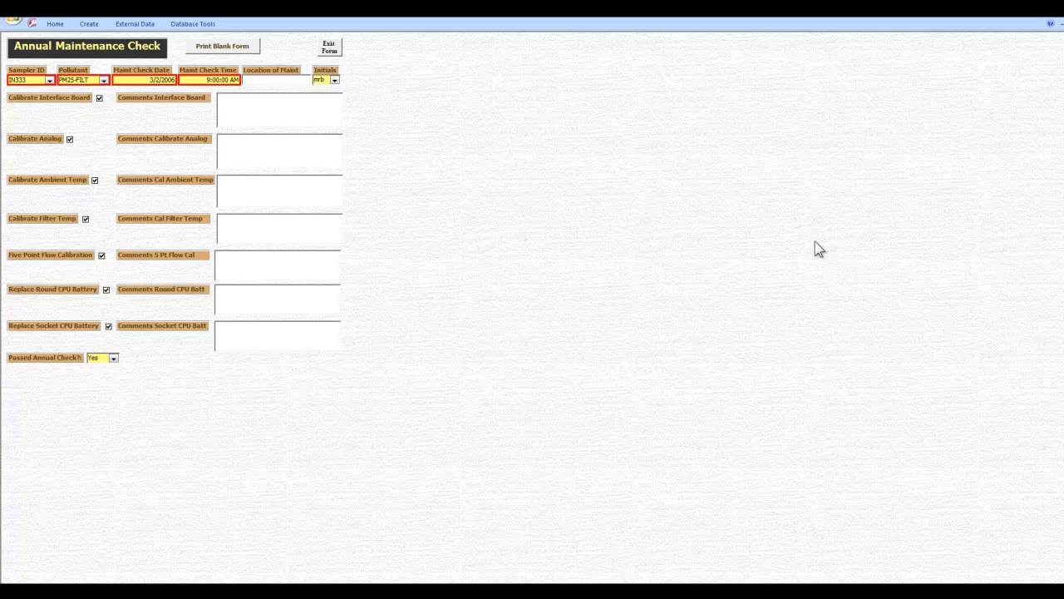
Step: Open 10AnnualMaint_IN003.rtf, compare it with the IN333 Annual Maintenance Check record, and close the sheet
{"action": "key", "text": "alt+Tab"}
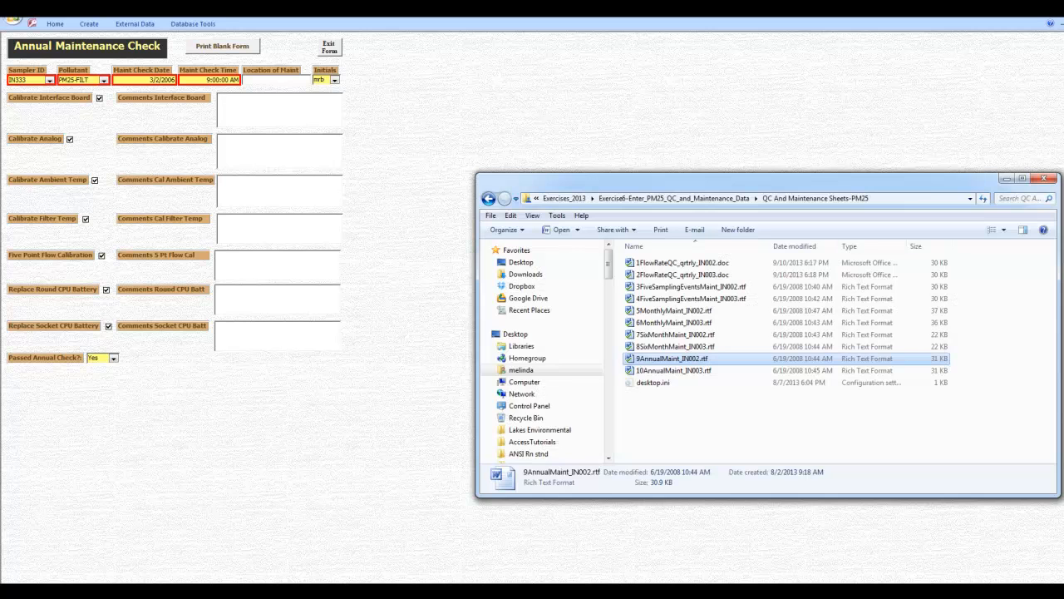
{"action": "left_click", "coordinate": [667, 371]}
{"action": "double_click", "coordinate": [667, 372]}
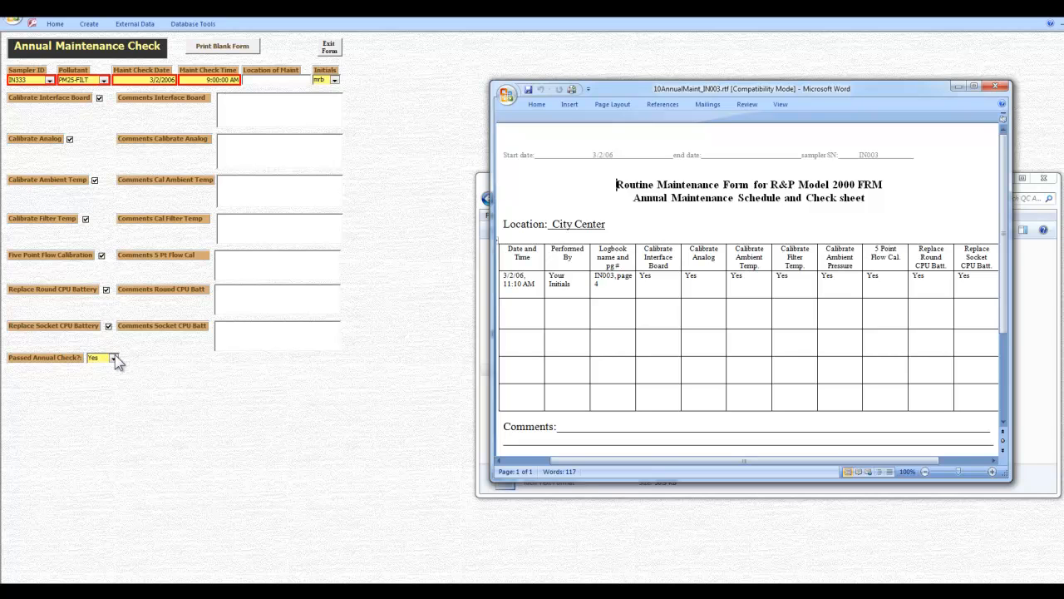
{"action": "left_click", "coordinate": [1000, 87]}
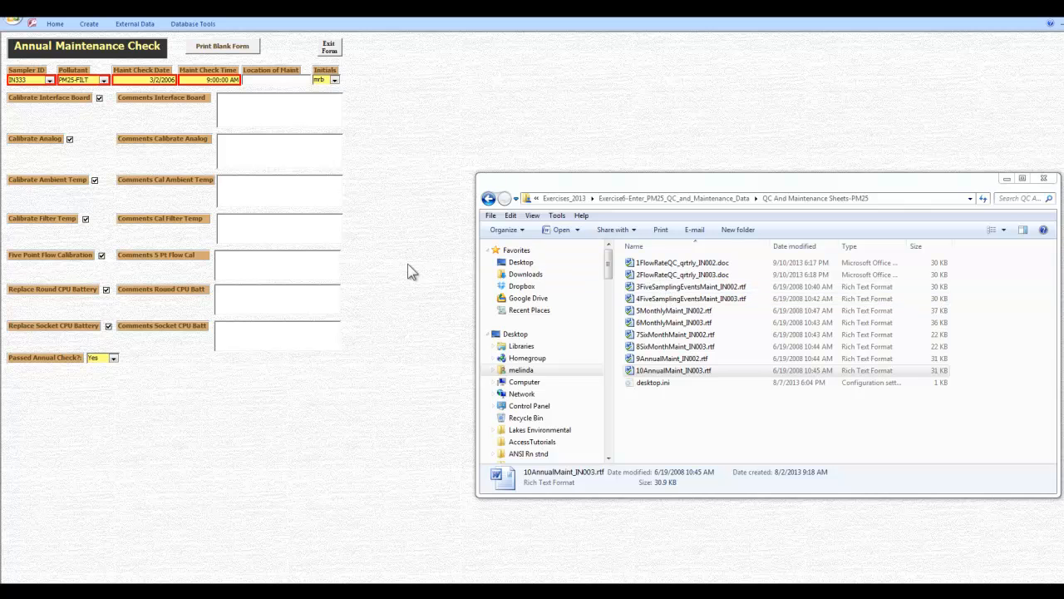
Step: Exit the Annual Maintenance Check form and the Filter Based QC and Maintenance Check Data form
{"action": "left_click", "coordinate": [331, 48]}
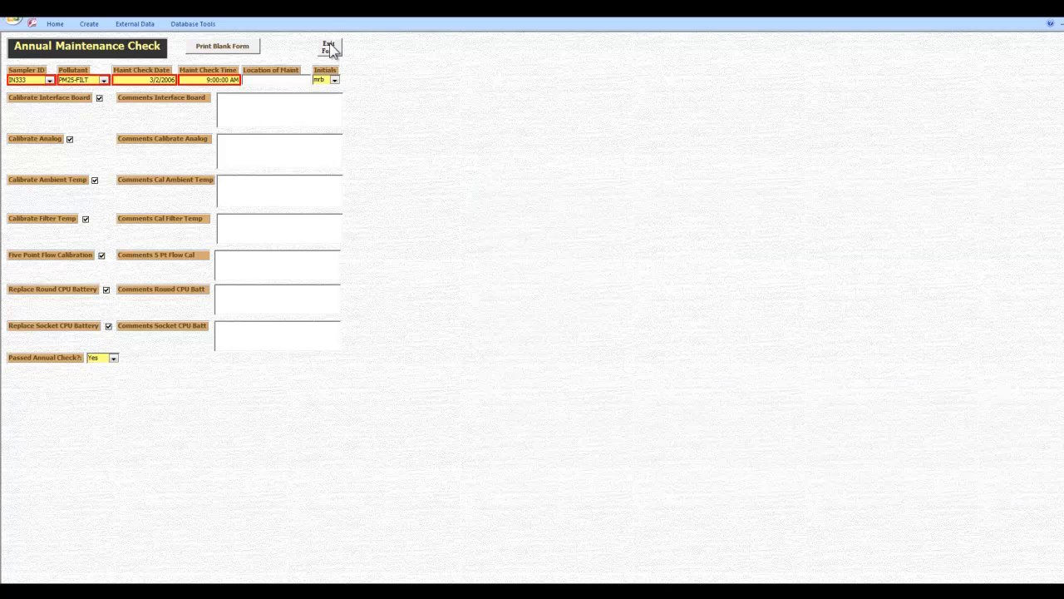
{"action": "left_click", "coordinate": [331, 48]}
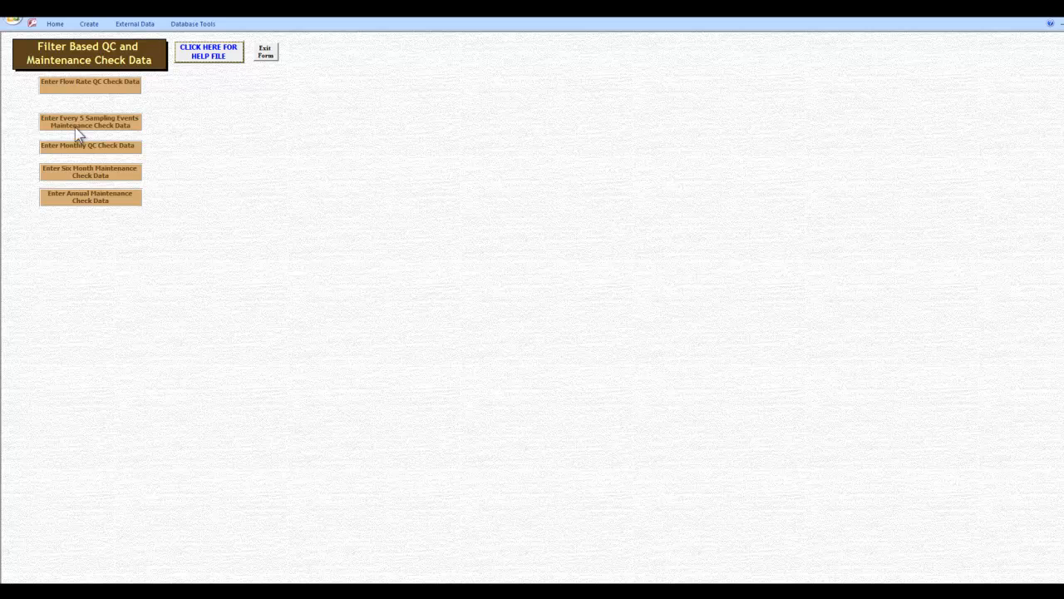
{"action": "left_click", "coordinate": [263, 53]}
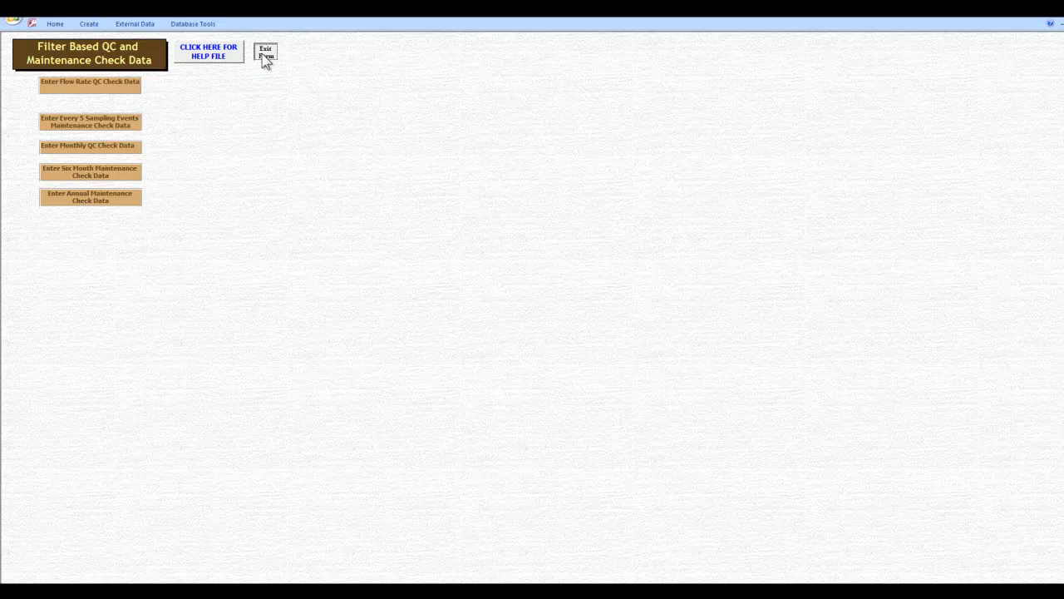